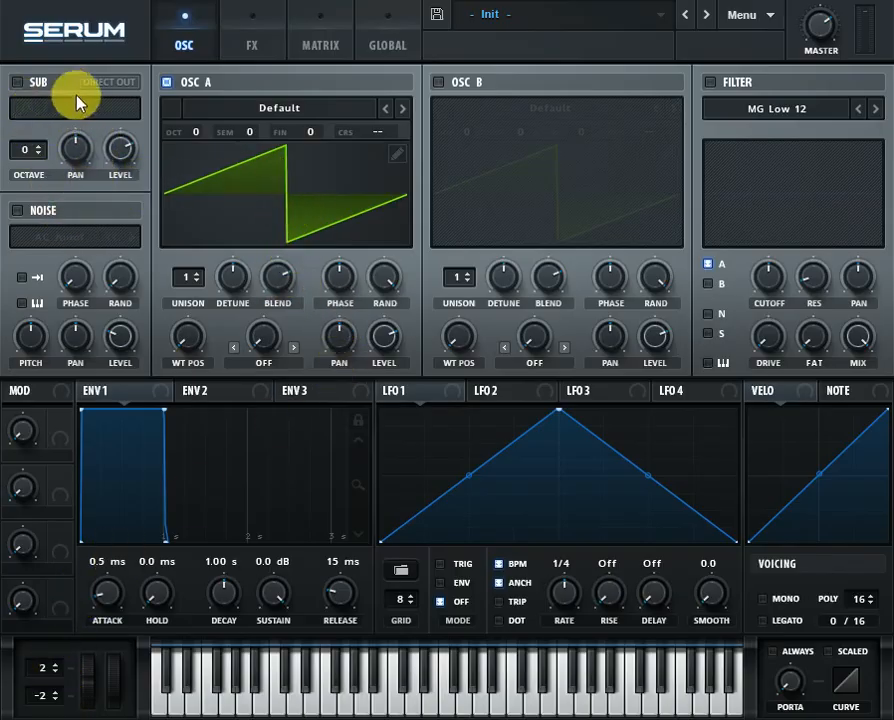
Step: Toggle the sub oscillator on and off a few times, leaving it switched on
click(17, 82)
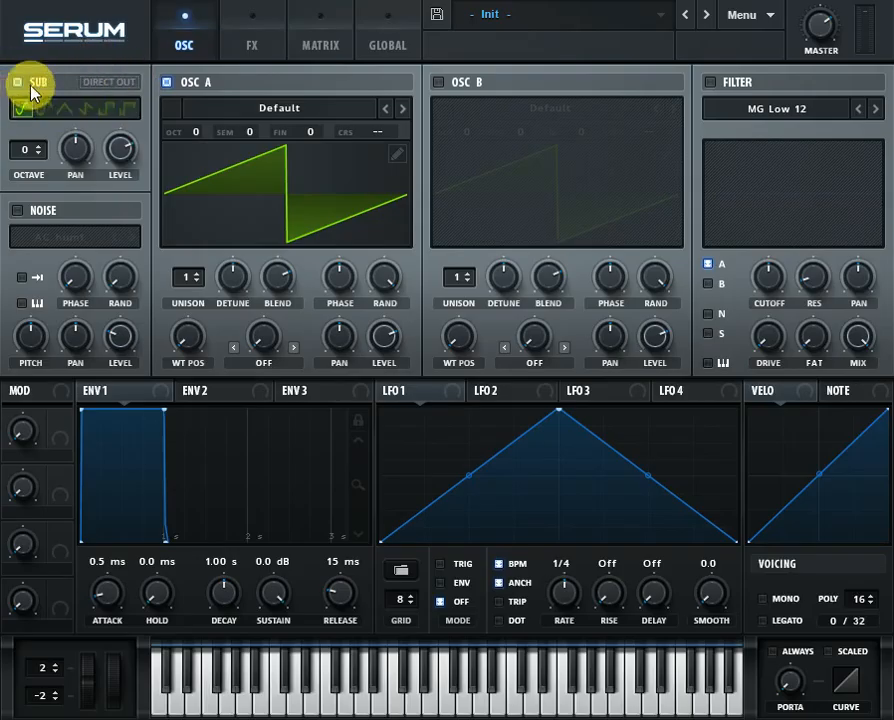
click(17, 82)
click(17, 82)
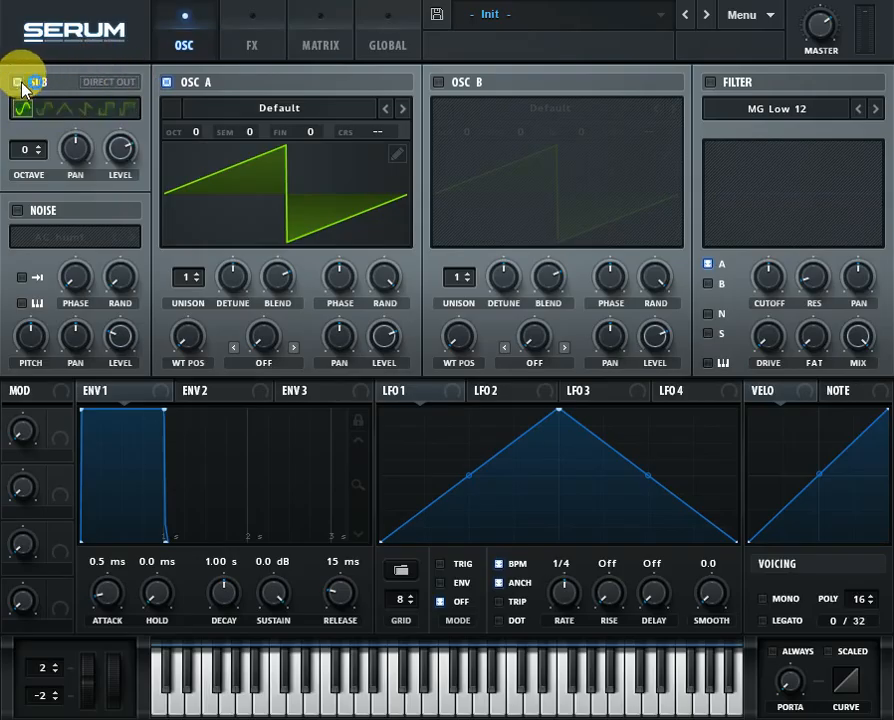
click(17, 82)
click(17, 82)
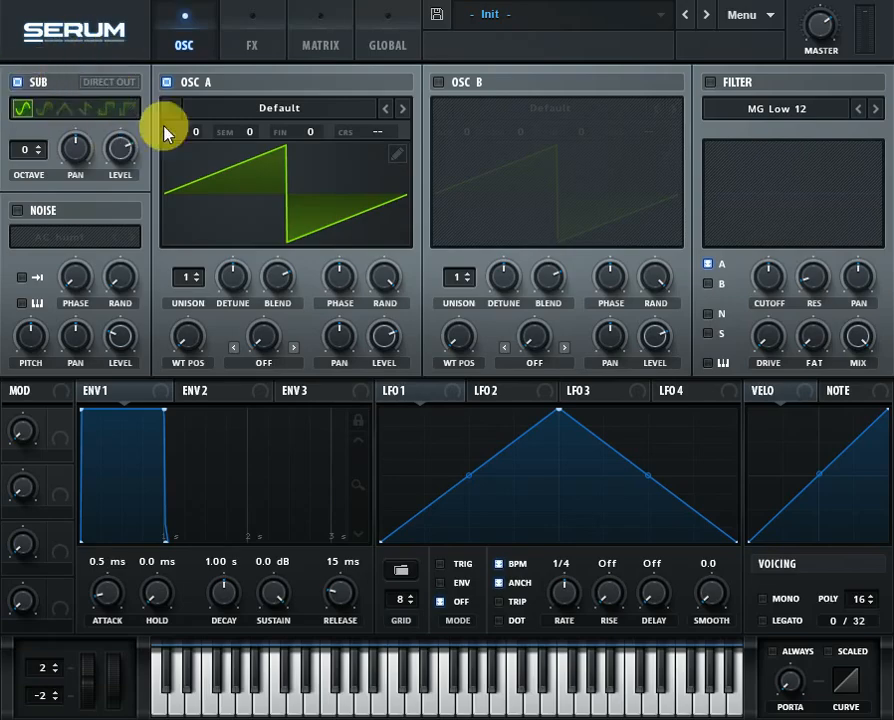
Step: Set the sub oscillator's level to maximum and its octave to -2, leaving the oscillator switched off
drag(123, 116, 124, 82)
drag(27, 149, 37, 176)
click(31, 89)
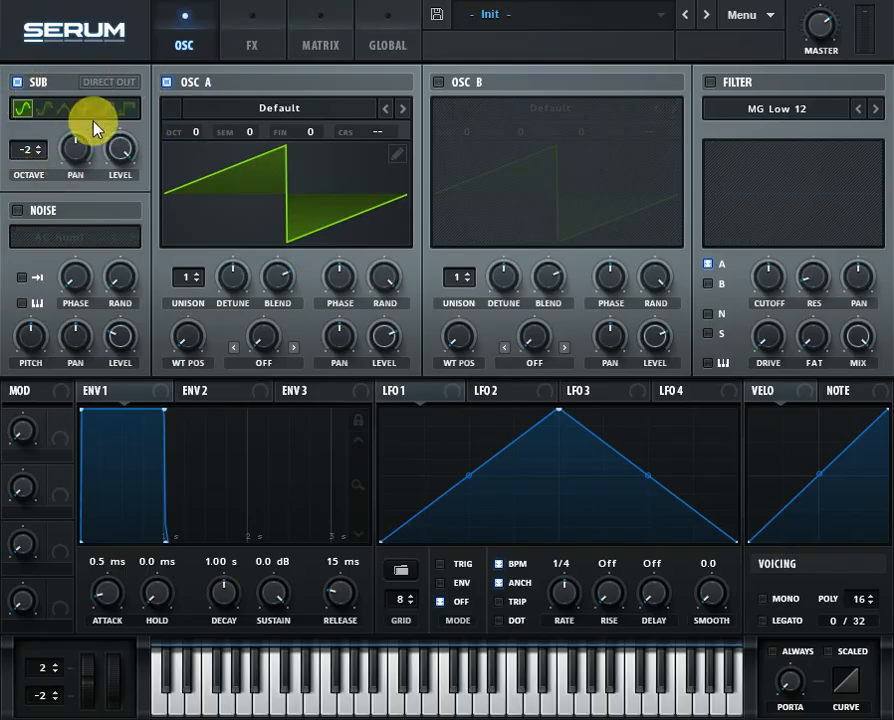
click(34, 88)
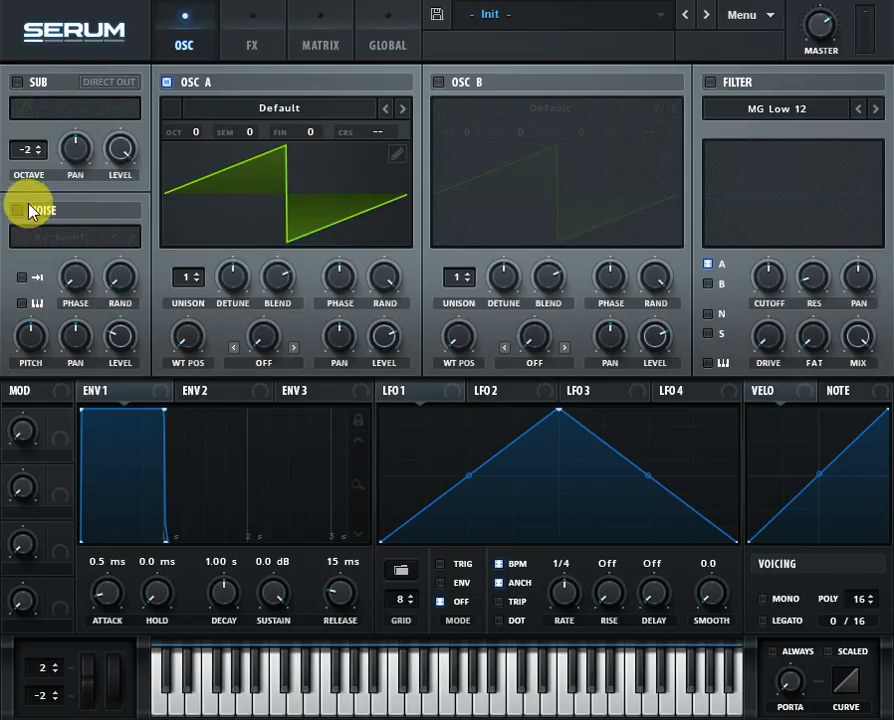
Step: Enable the noise oscillator and browse its sample categories, keeping AC hum1 as the source
click(17, 211)
click(88, 240)
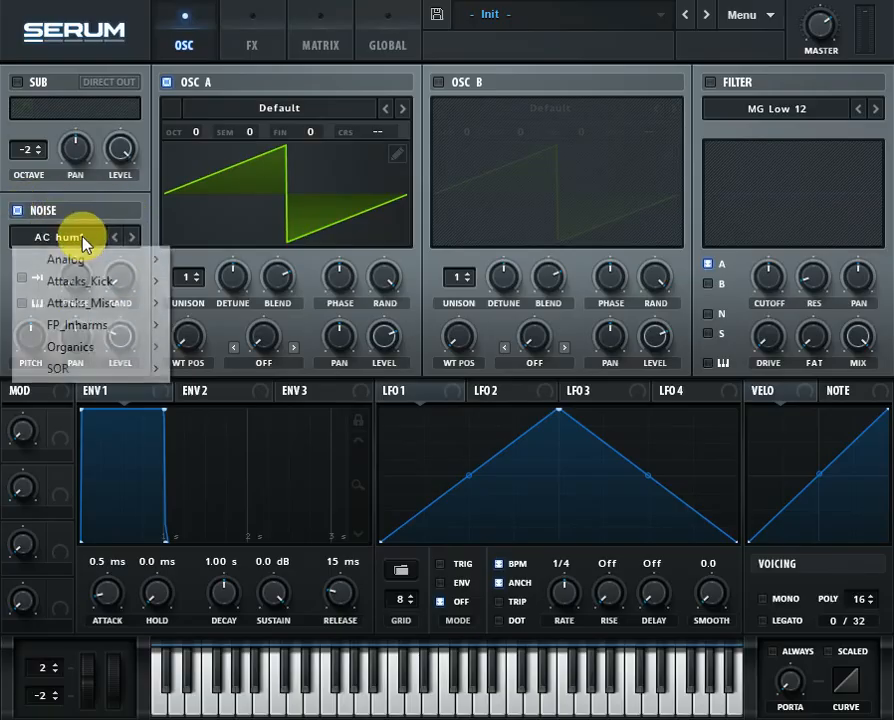
mouse_move(124, 260)
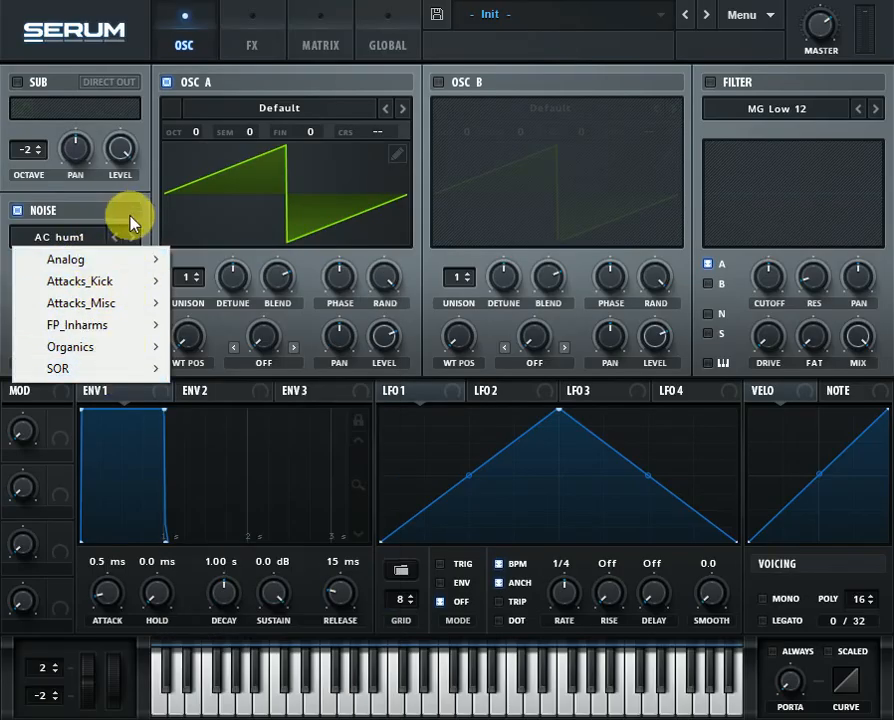
click(132, 222)
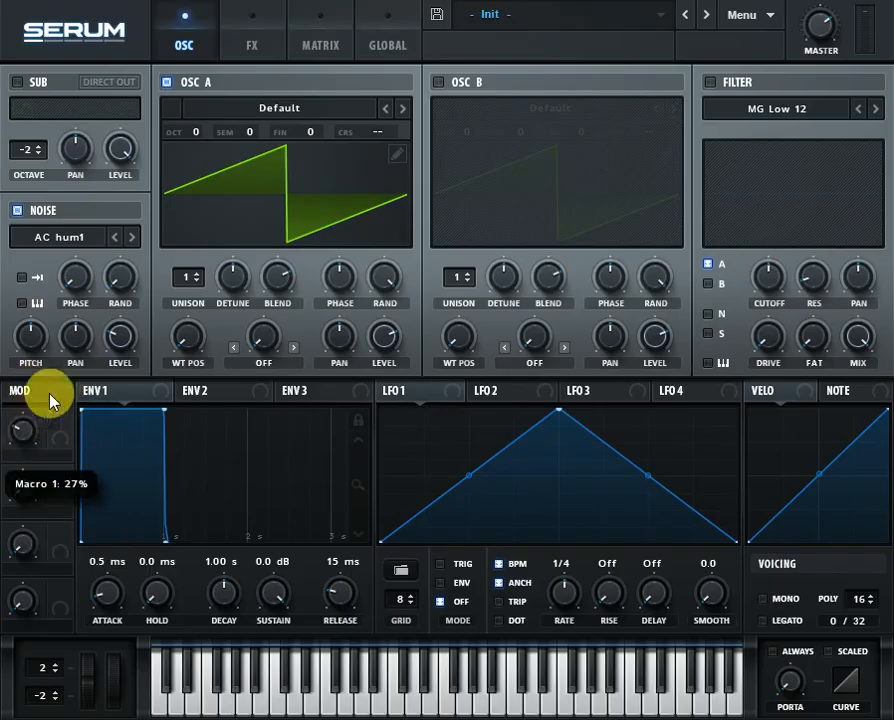
Step: View envelopes 2 and 3, set envelope 3's decay to about 1.13 s, and return to envelope 1
drag(50, 400, 146, 610)
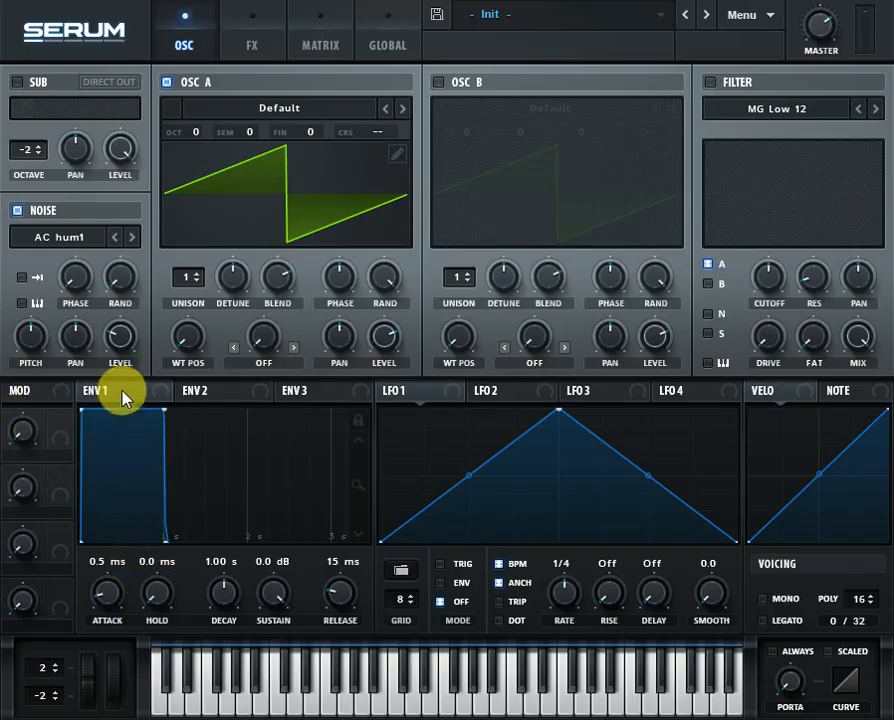
click(222, 394)
click(336, 390)
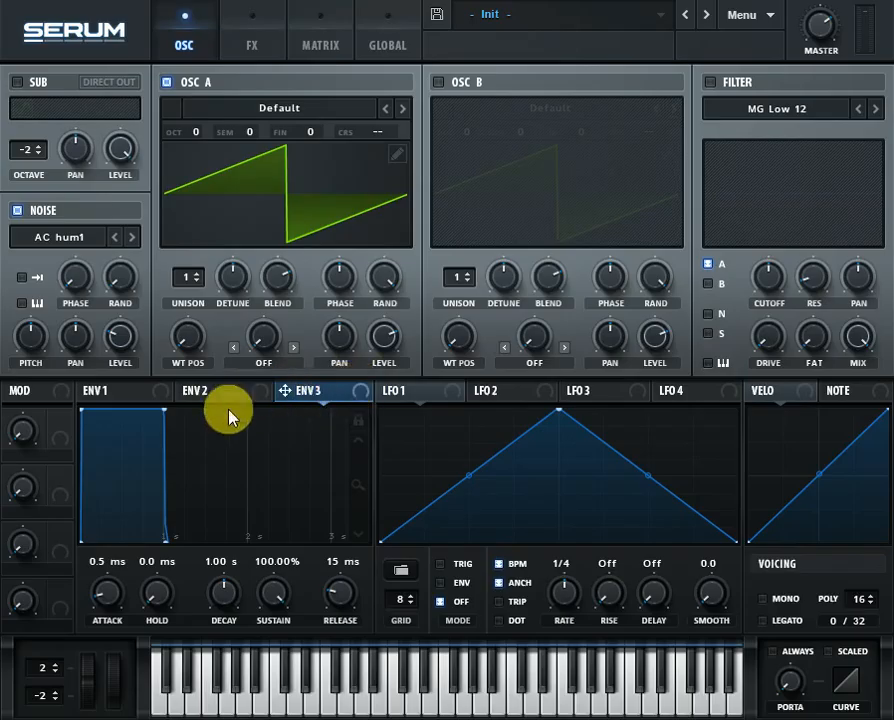
mouse_move(172, 423)
mouse_down()
mouse_move(188, 476)
mouse_move(188, 445)
mouse_move(176, 445)
mouse_up()
click(157, 400)
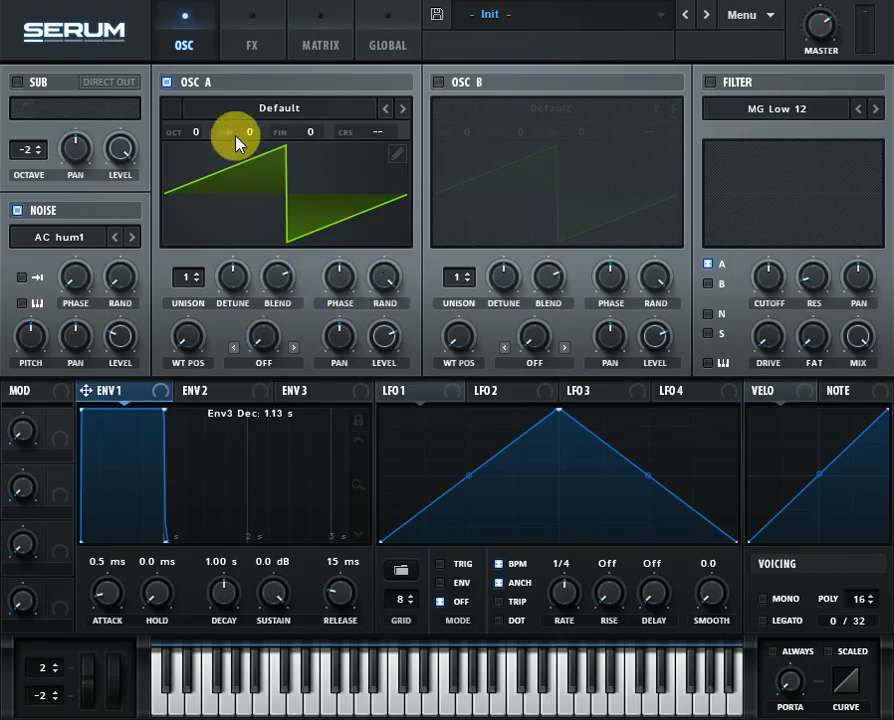
Step: Set oscillator A's octave to -2 and envelope 1's decay to about 695 ms
drag(196, 132, 193, 162)
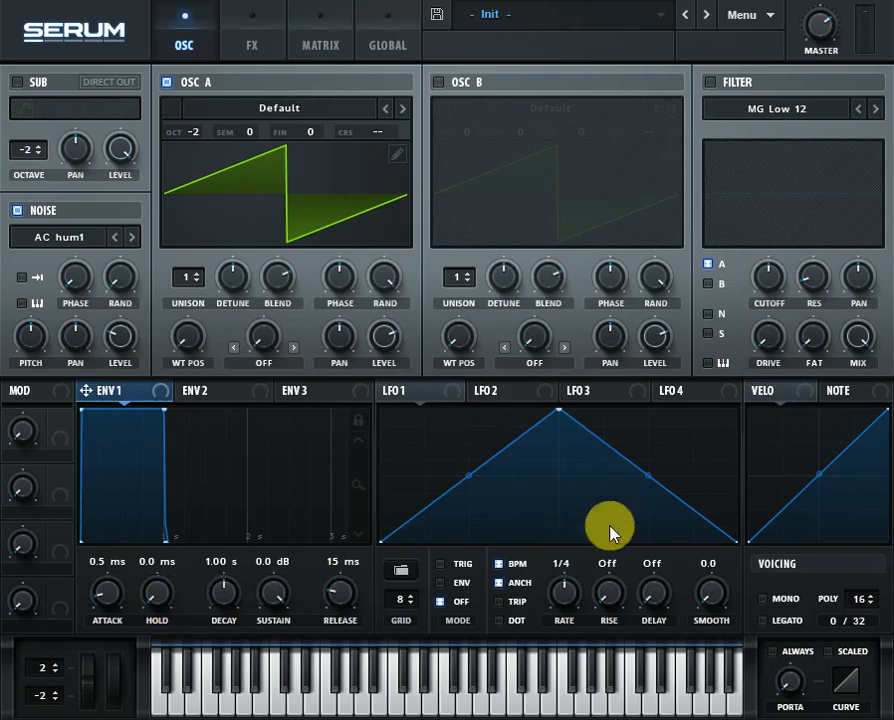
drag(110, 595, 140, 630)
drag(157, 598, 148, 636)
mouse_move(226, 594)
mouse_down()
mouse_move(212, 625)
mouse_move(220, 596)
mouse_up()
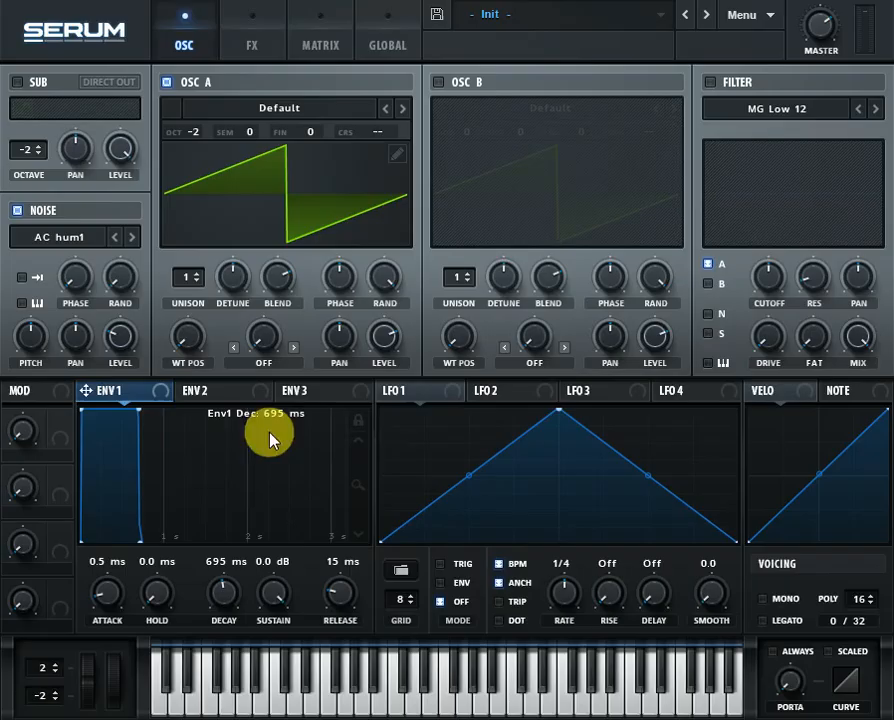
Step: Reshape LFO 1's curve with five extra points: a peak and a dip on the rise, and three points on the fall
click(424, 390)
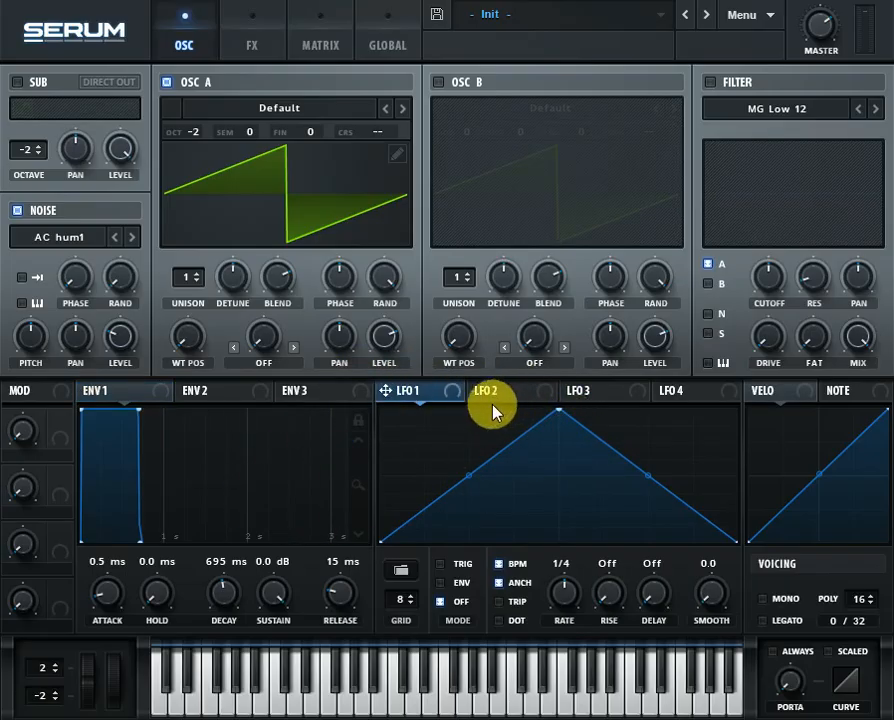
right_click(417, 451)
click(439, 433)
double_click(440, 433)
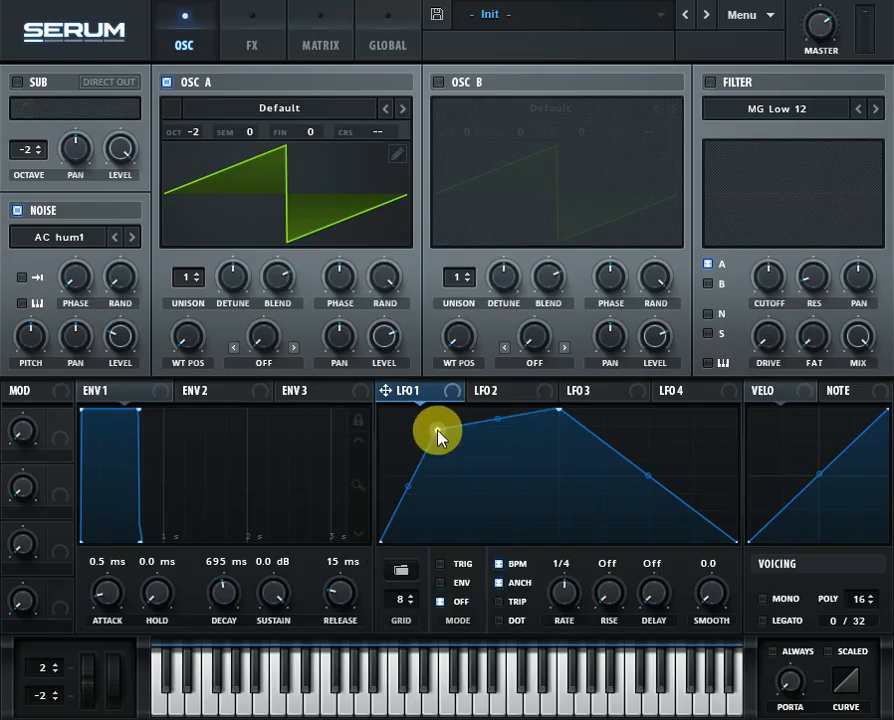
mouse_move(440, 433)
mouse_down()
mouse_move(414, 412)
mouse_move(423, 428)
mouse_up()
double_click(469, 492)
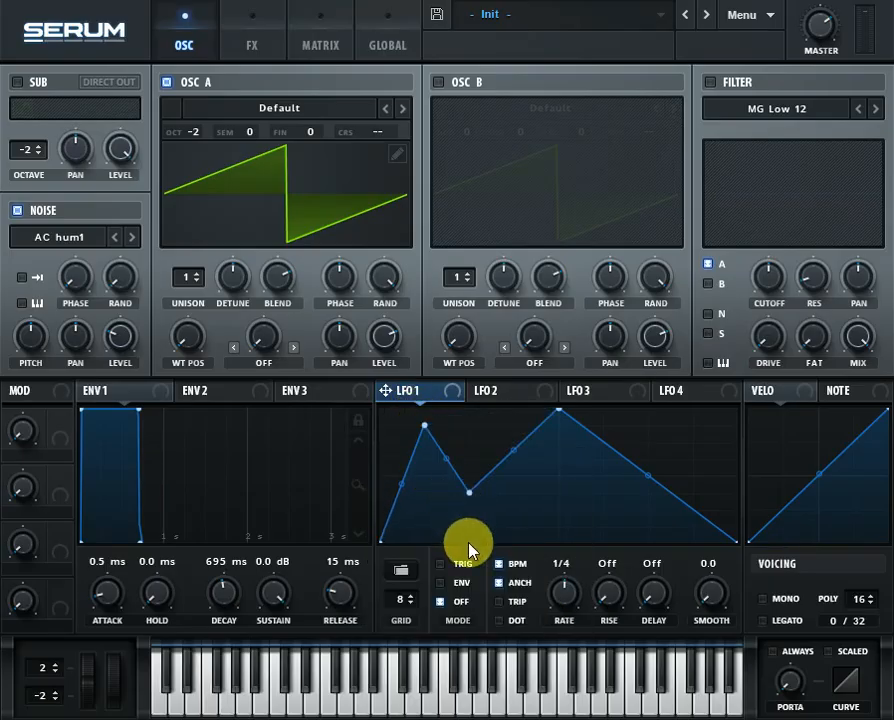
double_click(569, 526)
drag(569, 526, 559, 526)
double_click(670, 501)
double_click(689, 444)
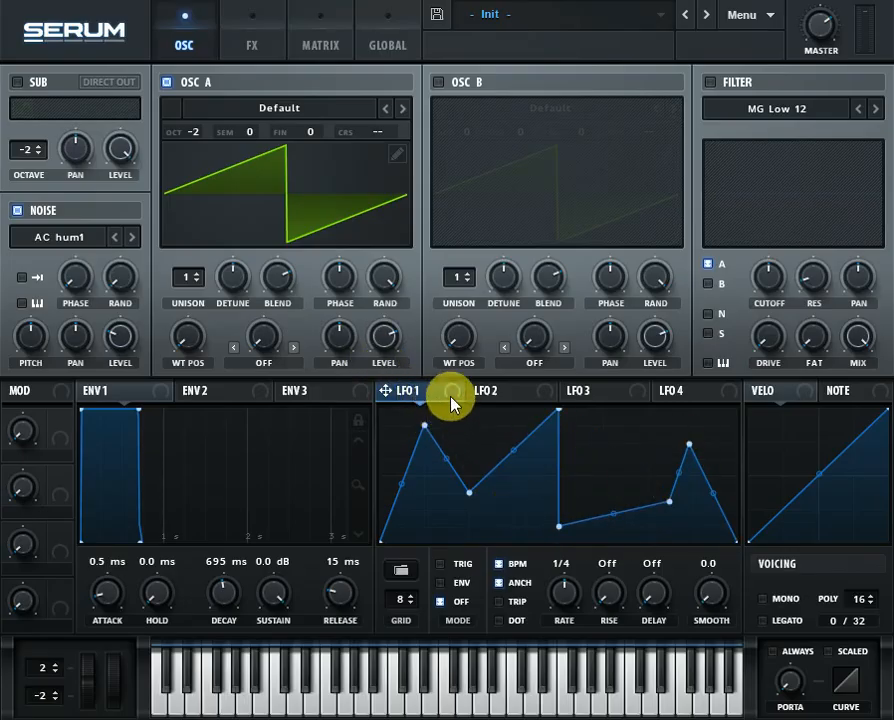
Step: Delete the five added points from LFO 1's curve
double_click(469, 492)
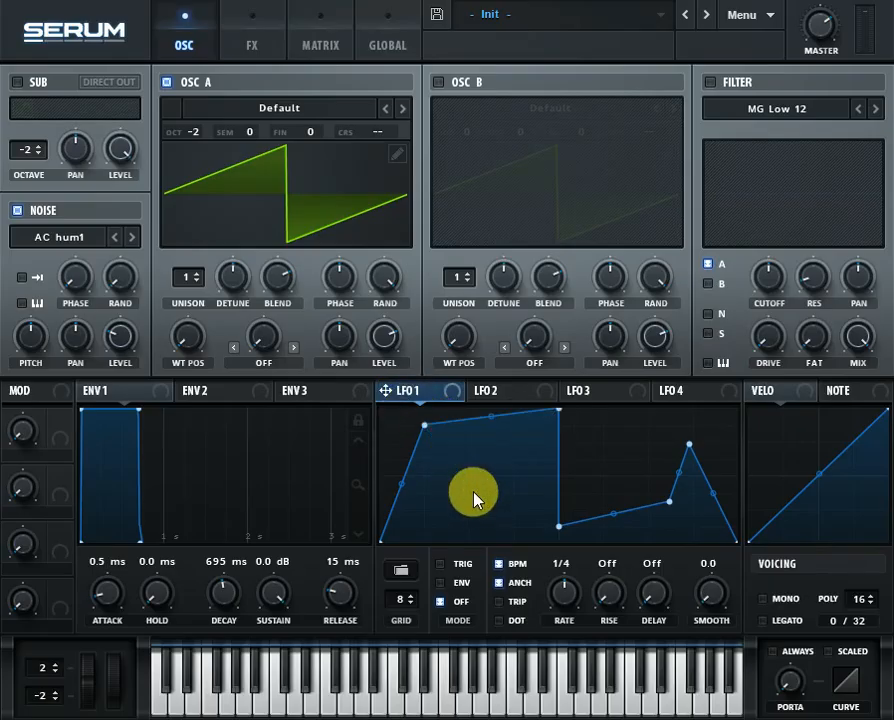
double_click(424, 426)
double_click(669, 501)
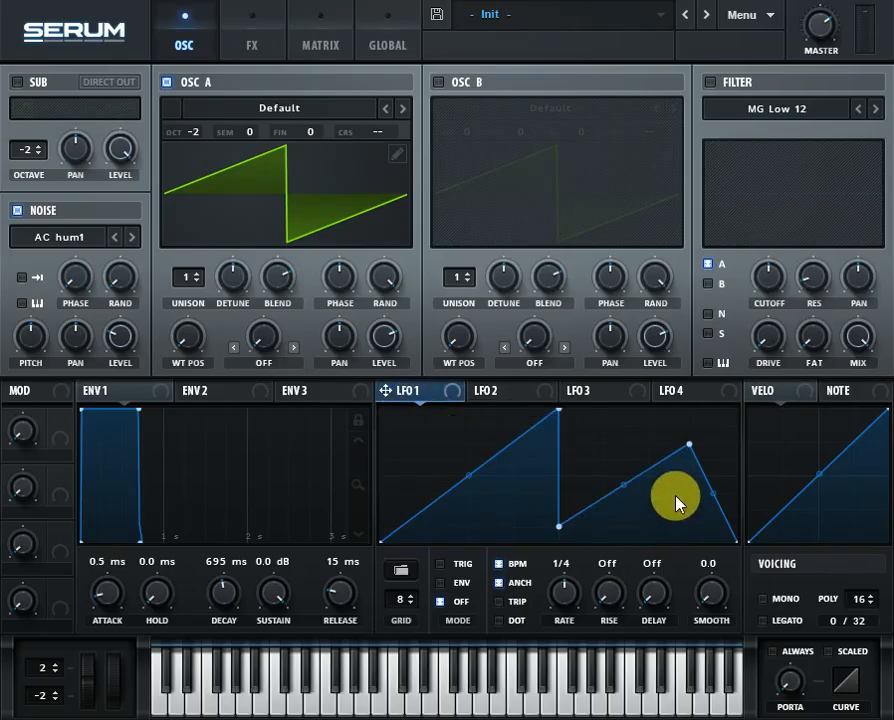
double_click(689, 445)
double_click(558, 525)
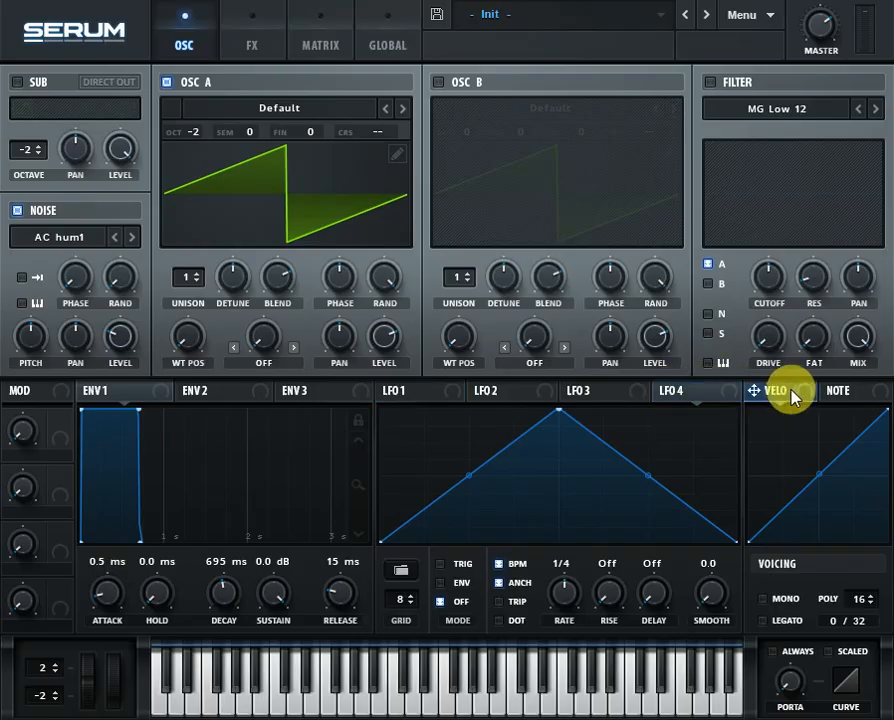
Step: Bend the velocity curve slightly downward at its midpoint, and show the note curve
mouse_move(824, 476)
mouse_down()
mouse_move(826, 460)
mouse_move(821, 486)
mouse_up()
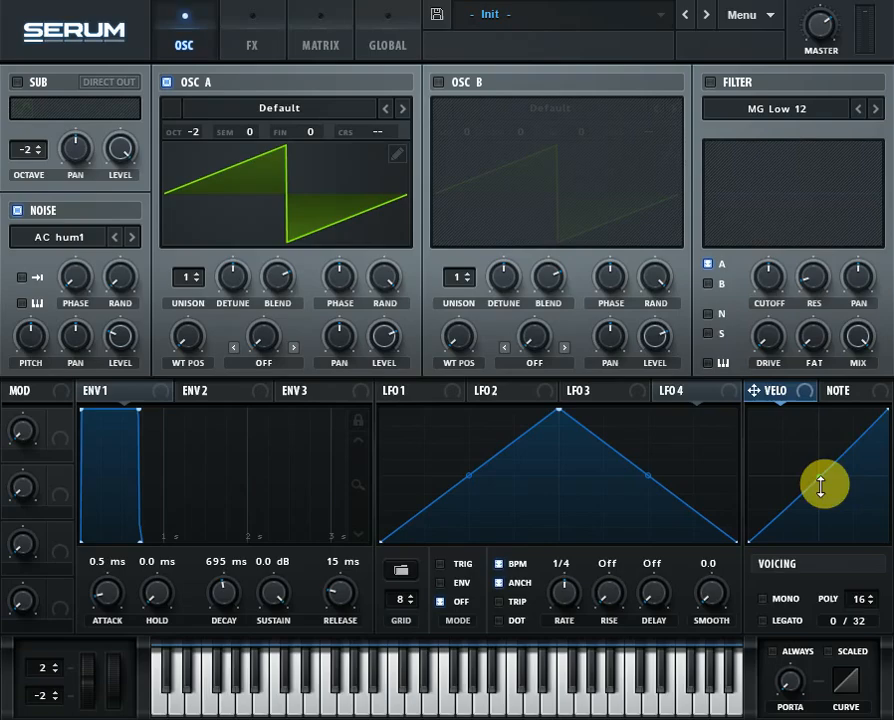
click(845, 393)
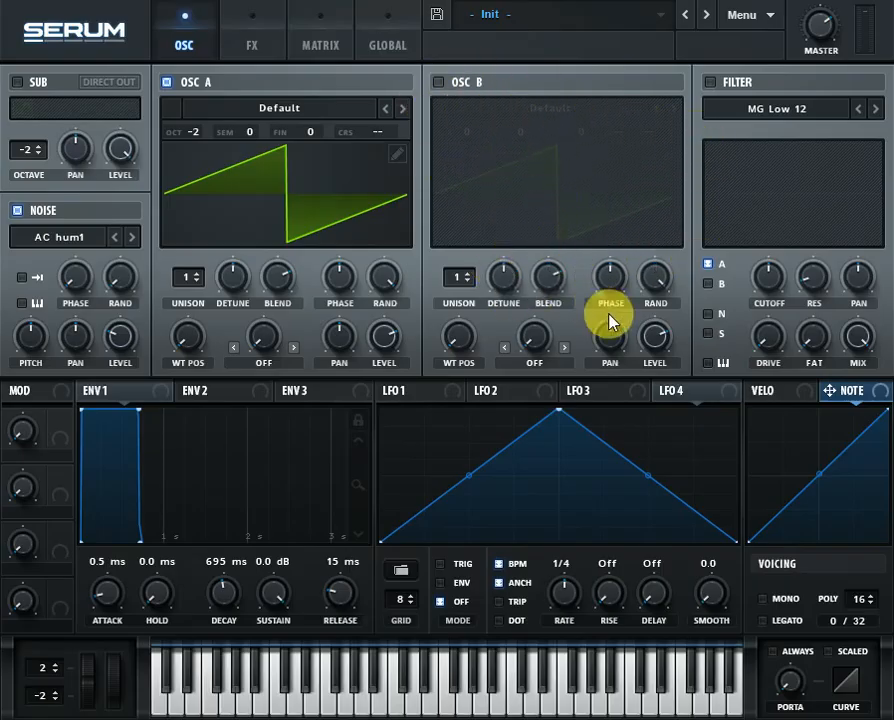
Step: Open the effects rack and toggle the Hyper/Dimension effect to view its controls, leaving it off
click(258, 50)
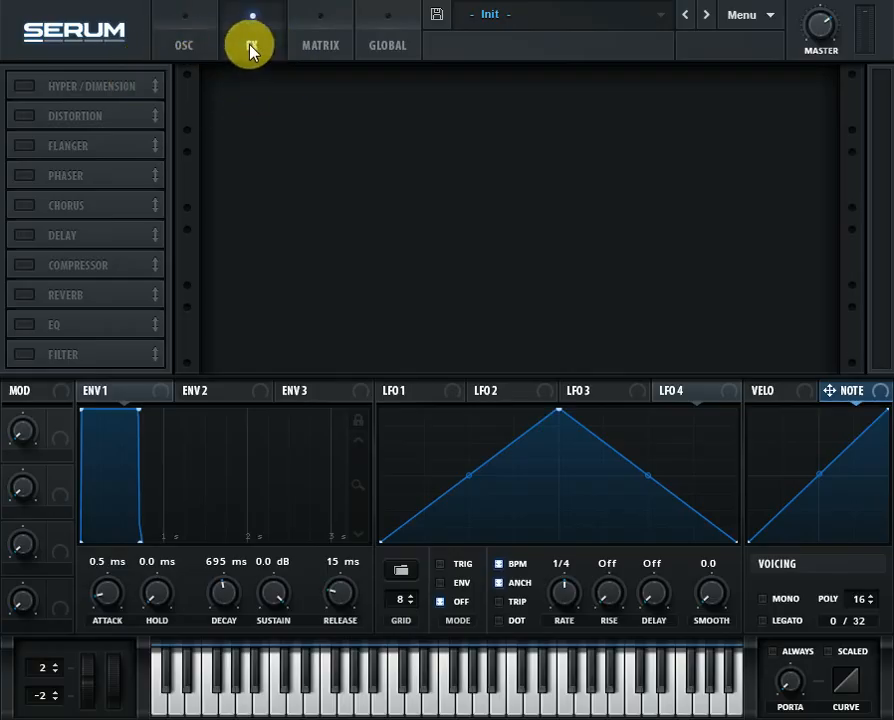
click(28, 88)
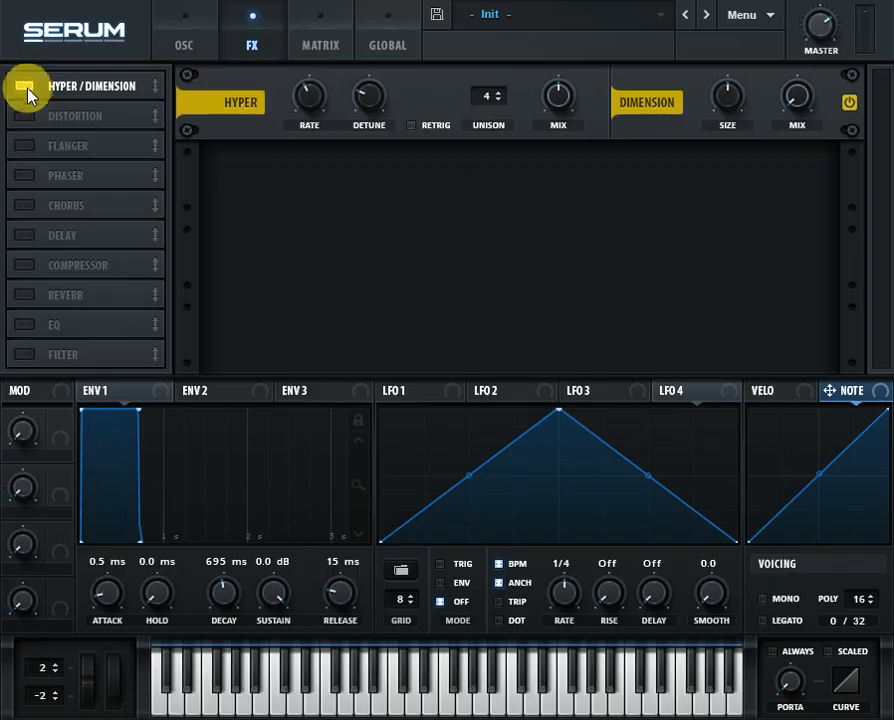
click(30, 90)
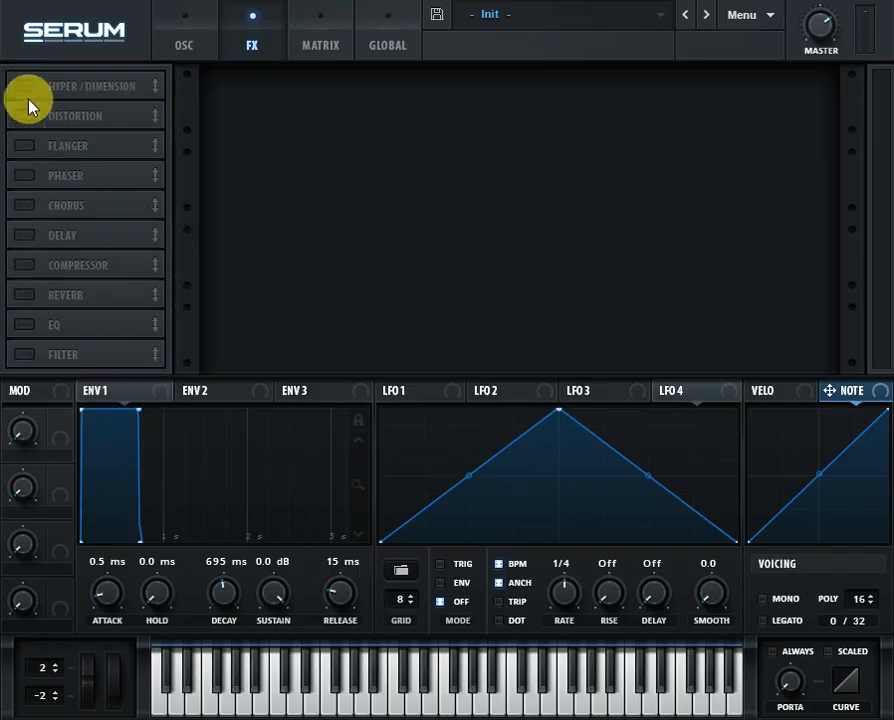
click(22, 86)
click(30, 88)
click(30, 90)
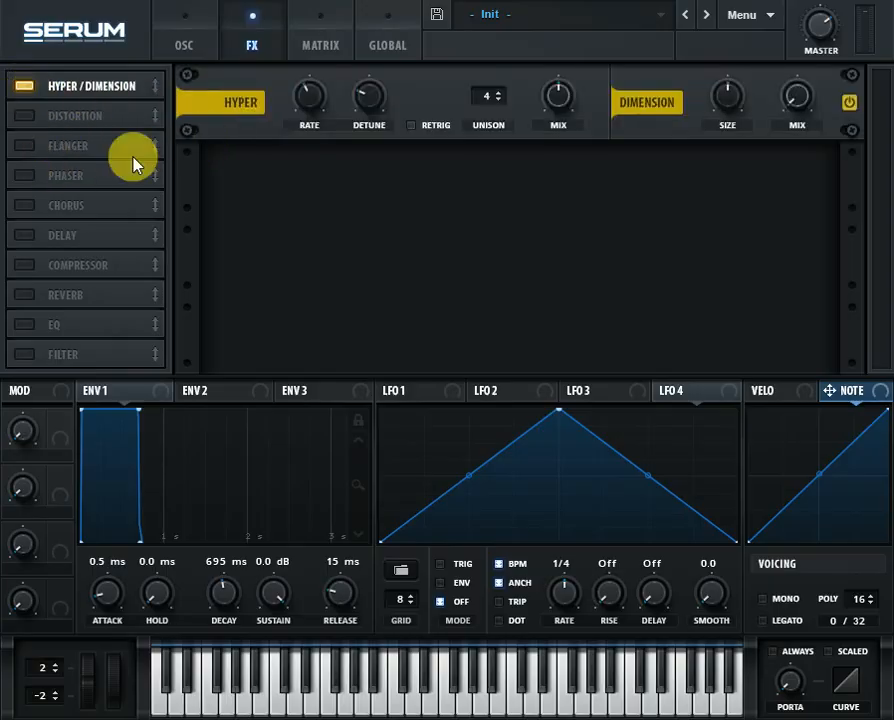
click(24, 89)
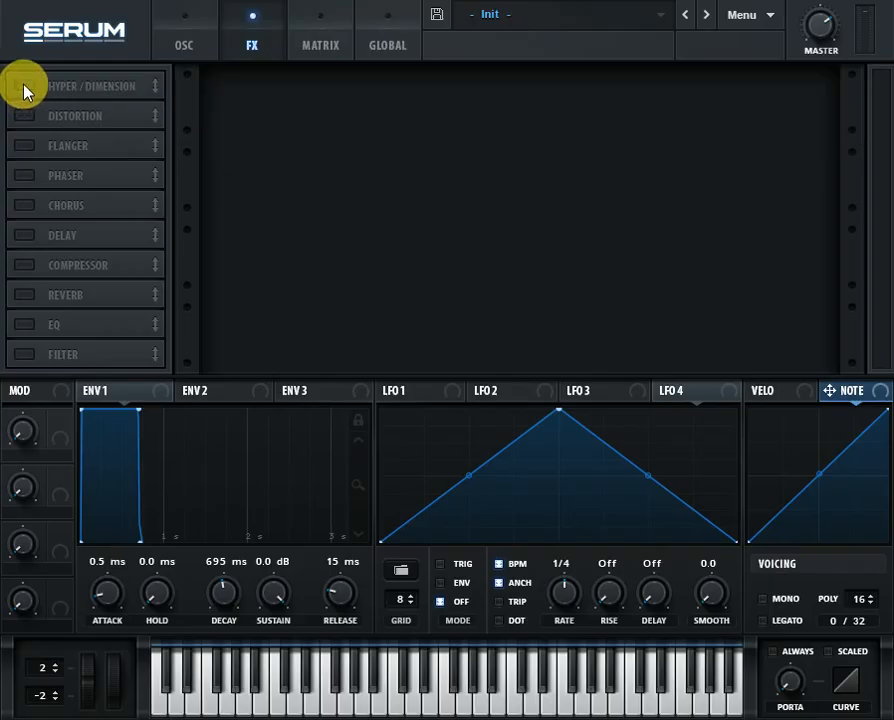
Step: Enable the Distortion effect, browse its distortion types while keeping Tube, and switch the effect off again
click(22, 116)
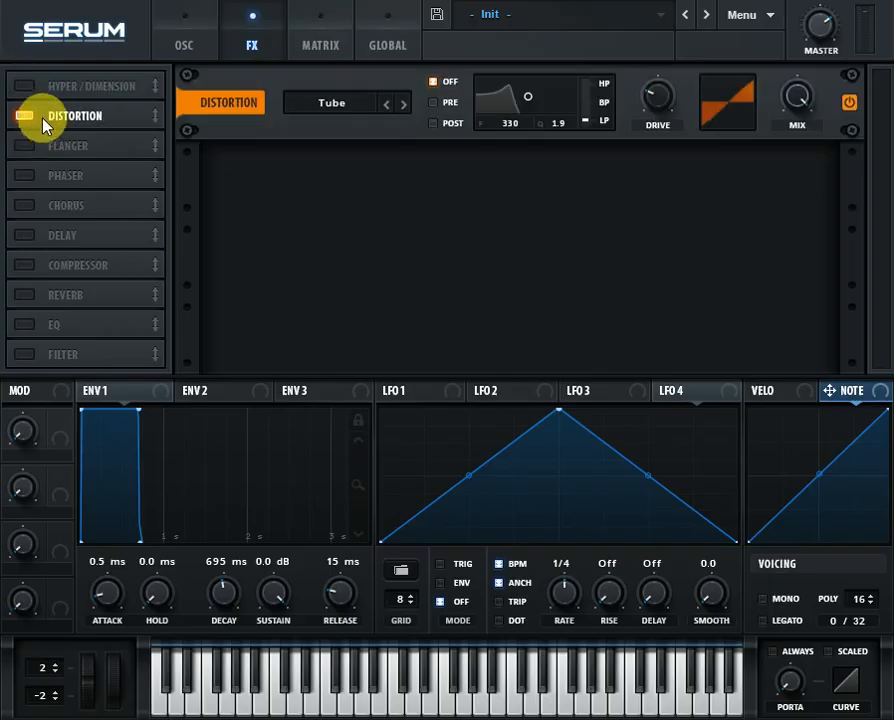
click(336, 104)
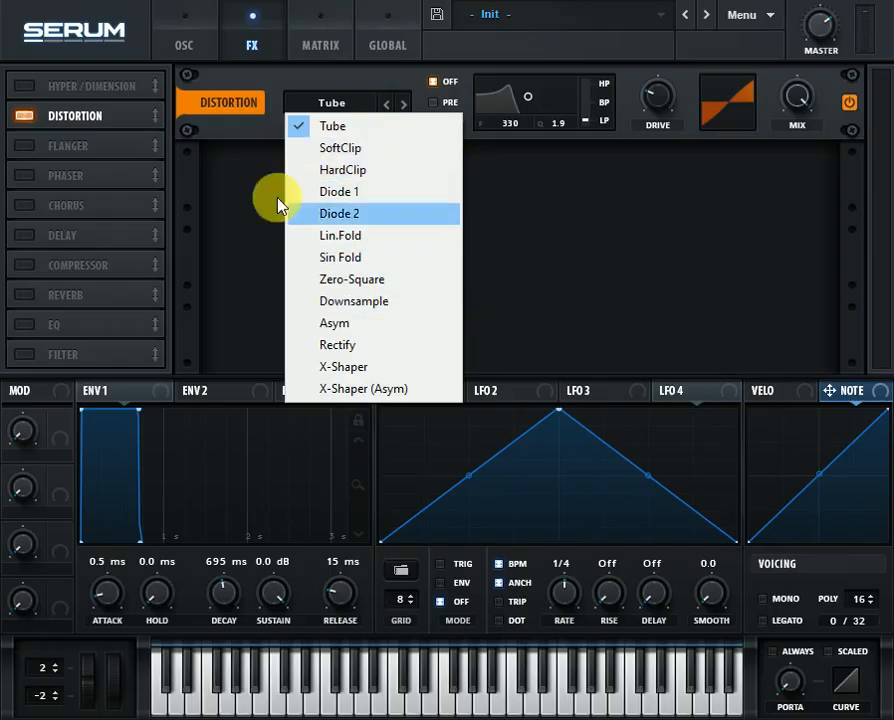
click(78, 149)
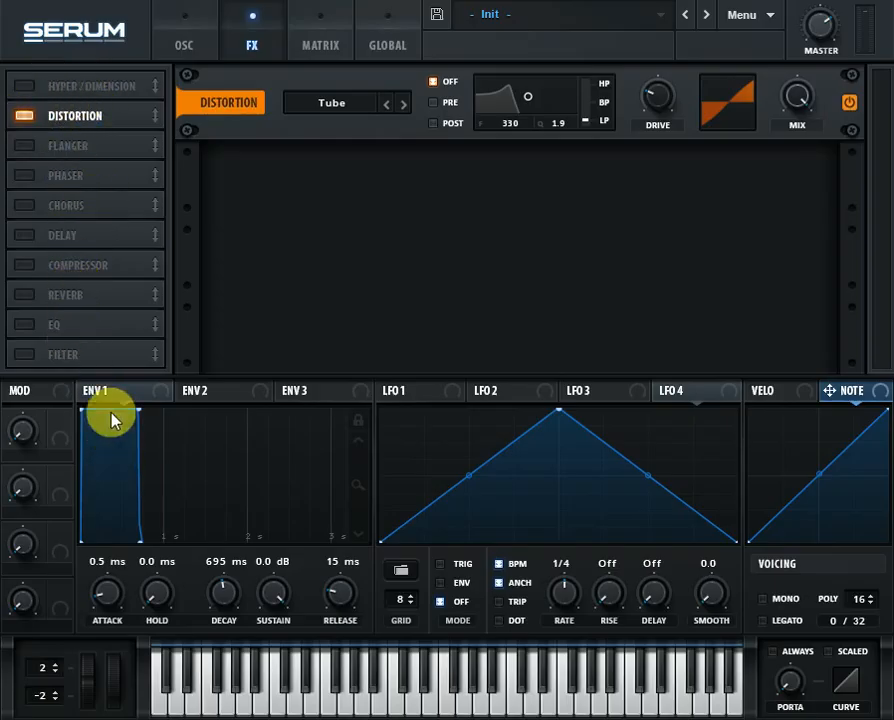
click(30, 117)
Step: Toggle the Flanger effect on and off a few times, leaving it off
click(27, 146)
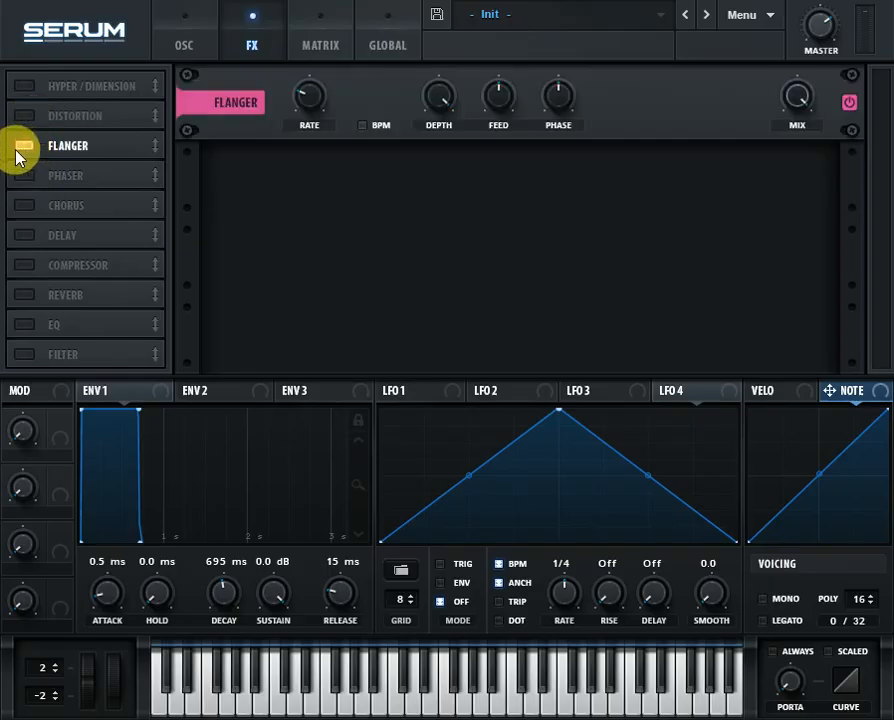
click(26, 146)
click(24, 147)
click(25, 148)
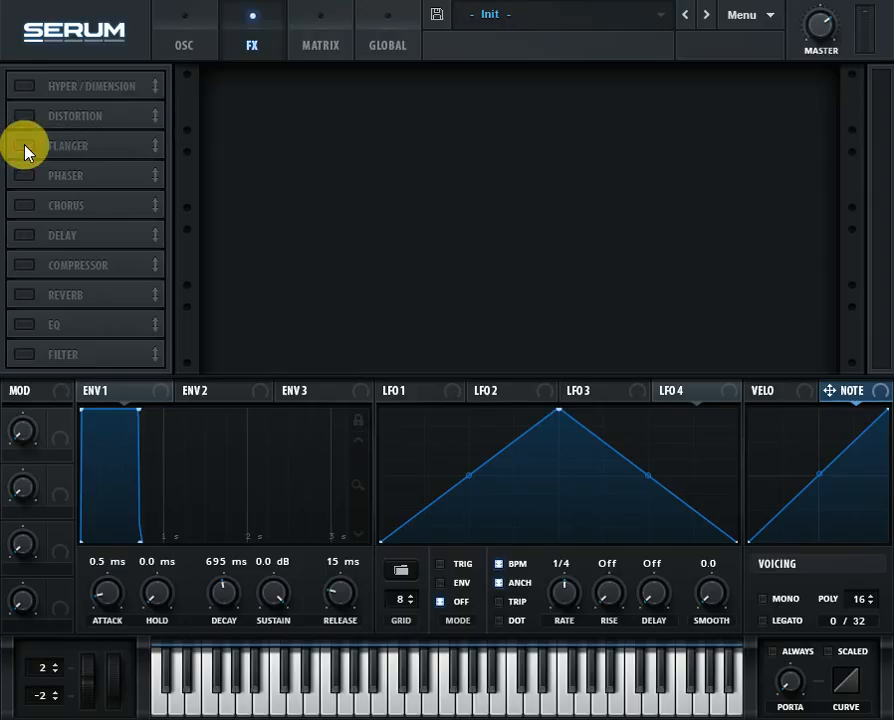
click(26, 147)
click(27, 149)
Step: Enable the Phaser and Chorus effects one after the other to view their controls, switching each off again
click(22, 182)
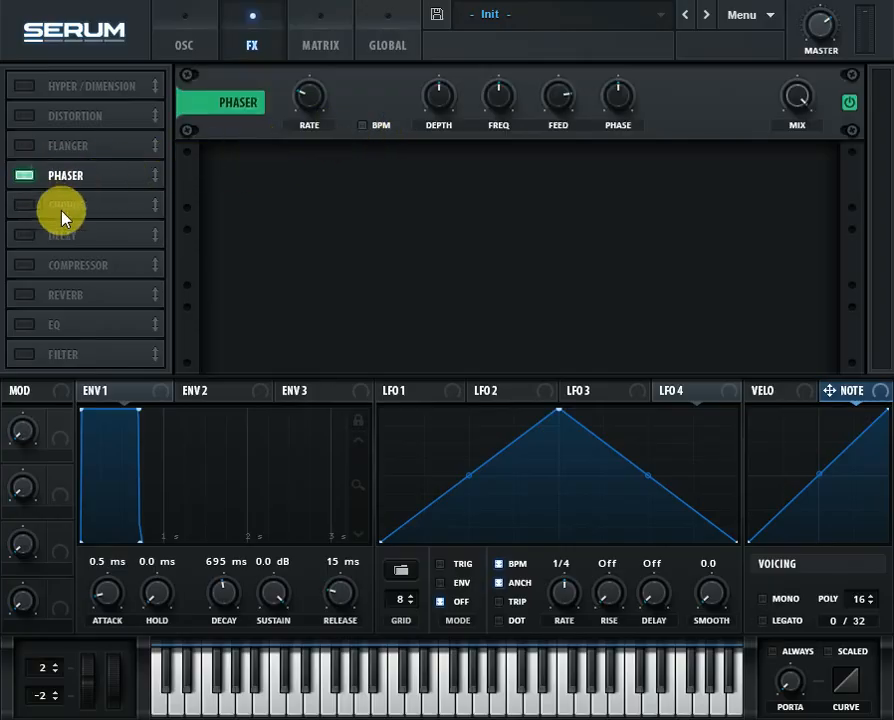
click(24, 177)
click(24, 205)
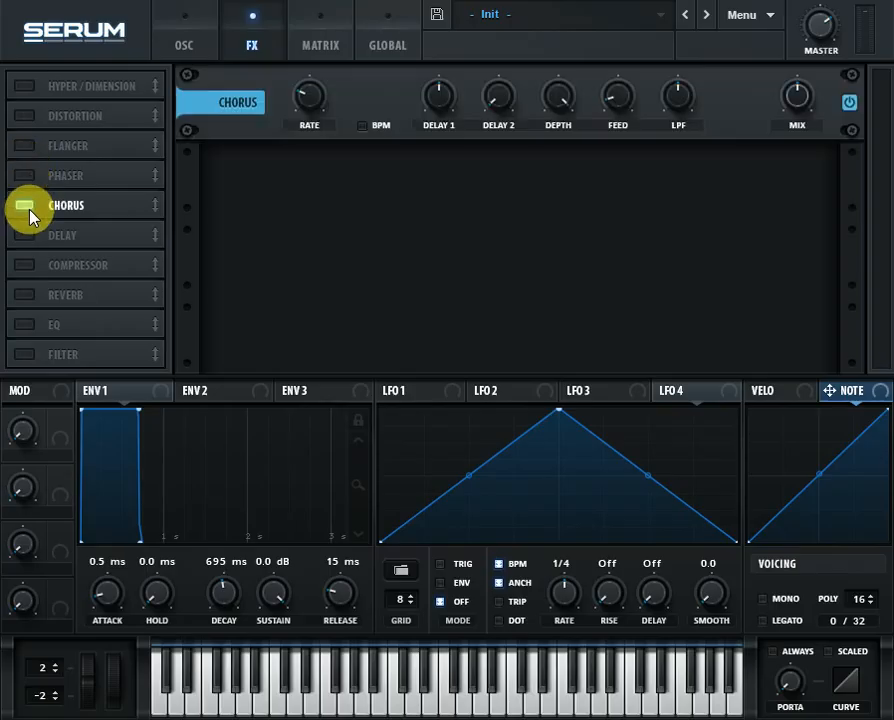
click(31, 212)
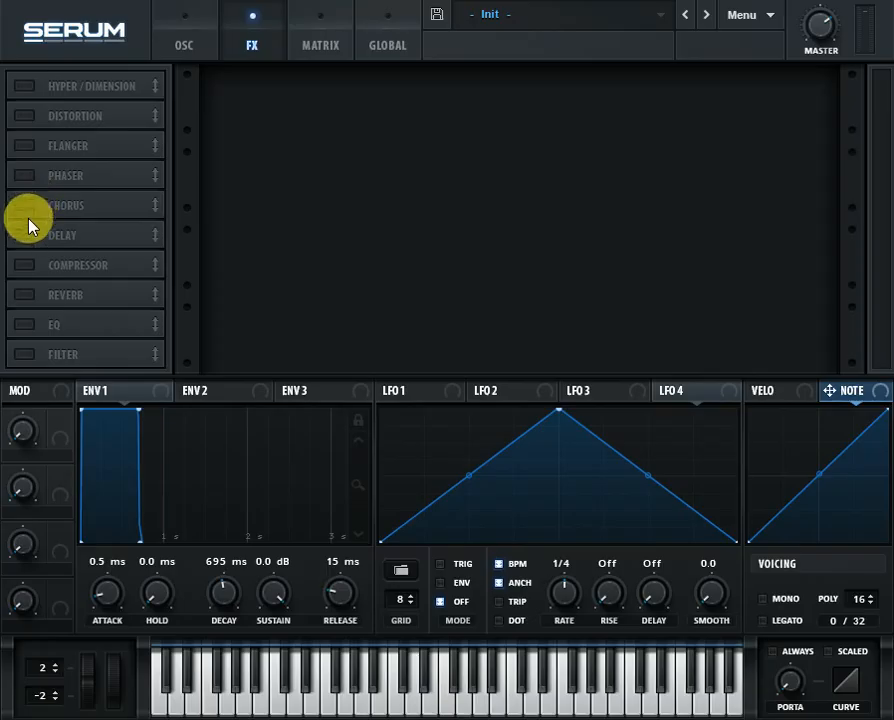
Step: View the Delay effect and switch it off, and enable the Compressor to try its Multiband mode and gain, leaving Multiband off
click(26, 236)
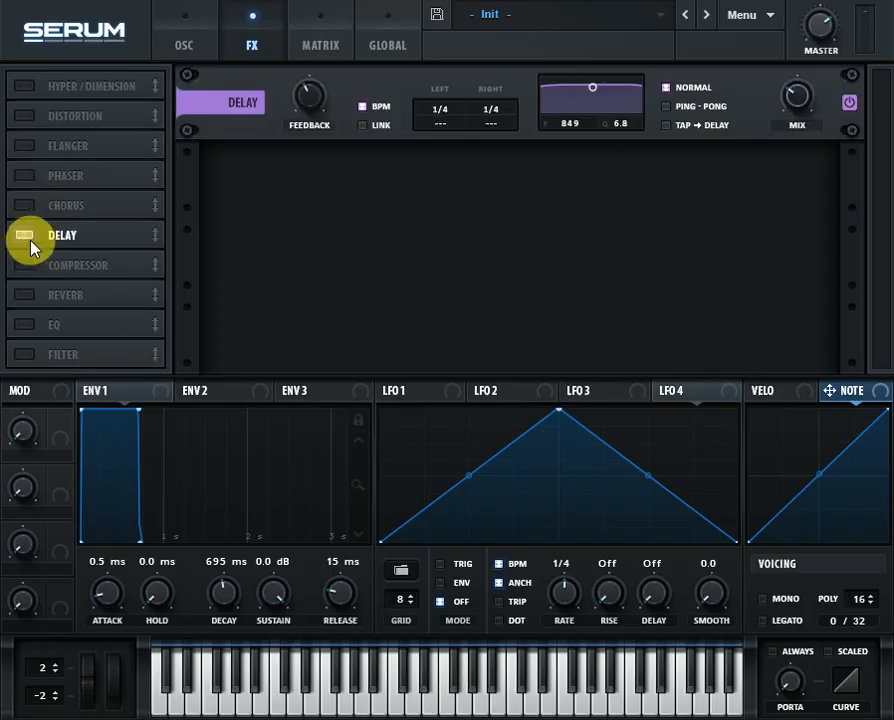
click(25, 240)
click(28, 266)
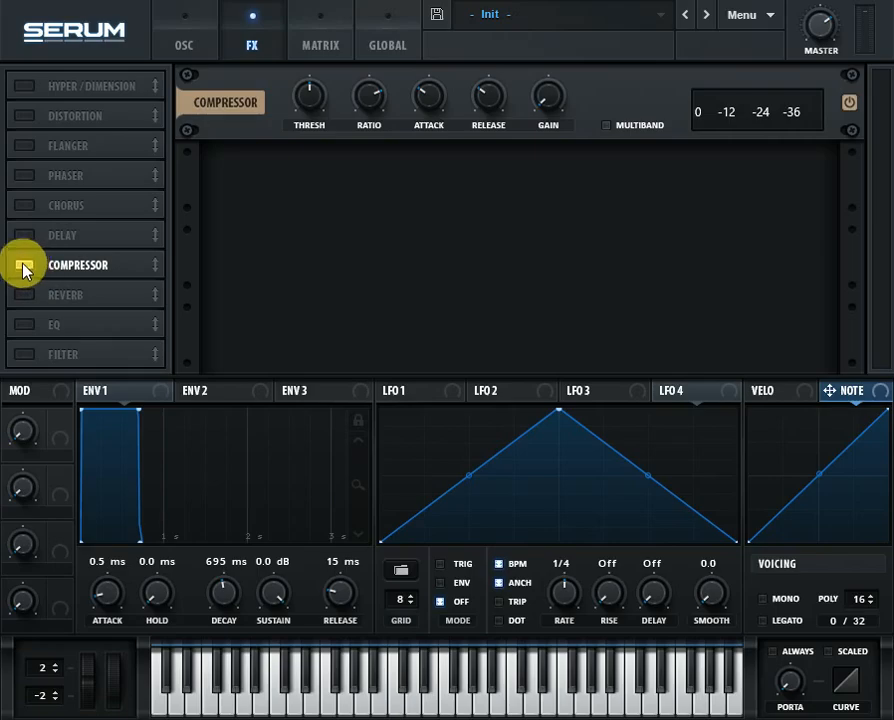
click(607, 130)
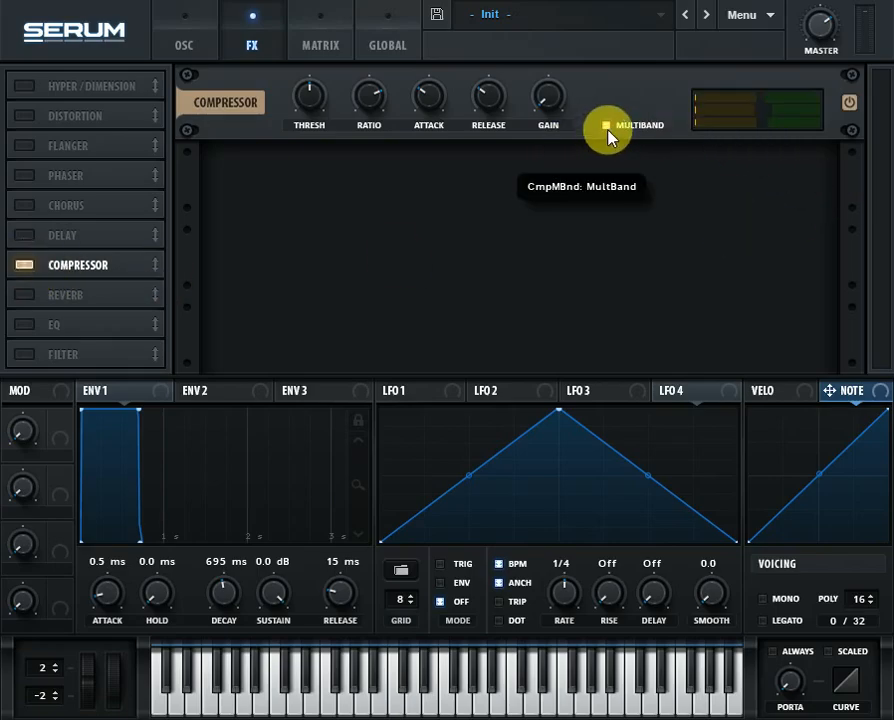
click(607, 131)
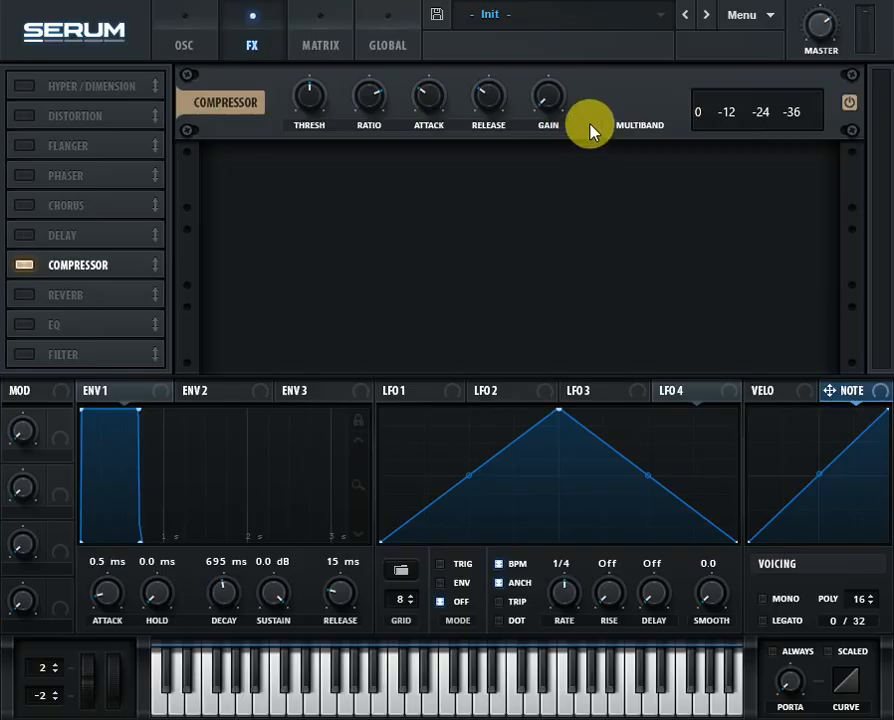
click(607, 128)
drag(535, 104, 556, 93)
click(606, 125)
Step: Toggle the Reverb effect on and off to view its controls, and switch the Compressor off
click(24, 295)
click(24, 295)
click(24, 265)
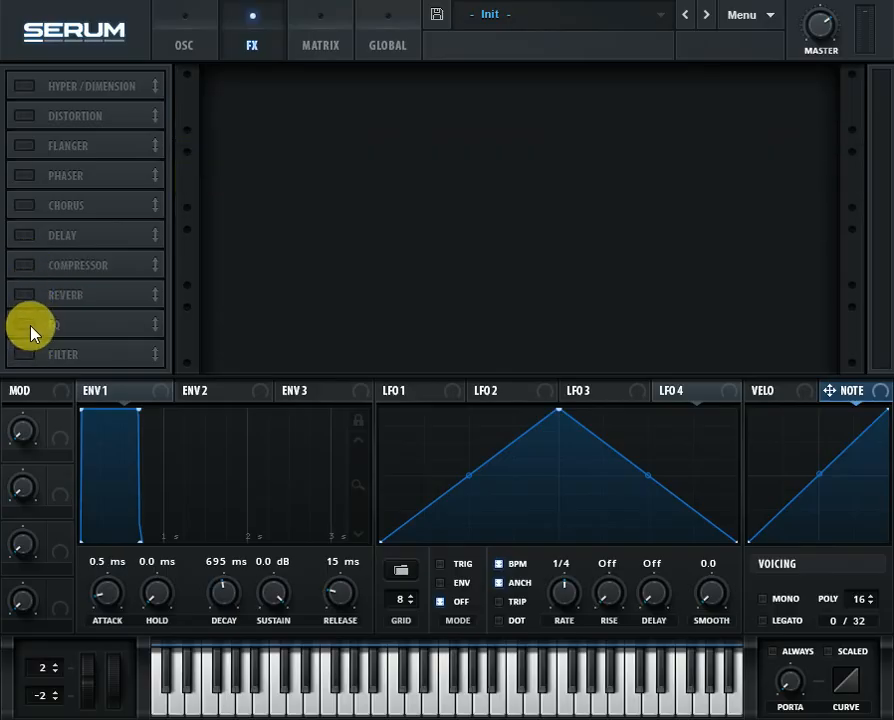
Step: Enable the EQ effect, boost the gain of its lower band using the peak shape, and switch the EQ off
click(24, 325)
click(458, 103)
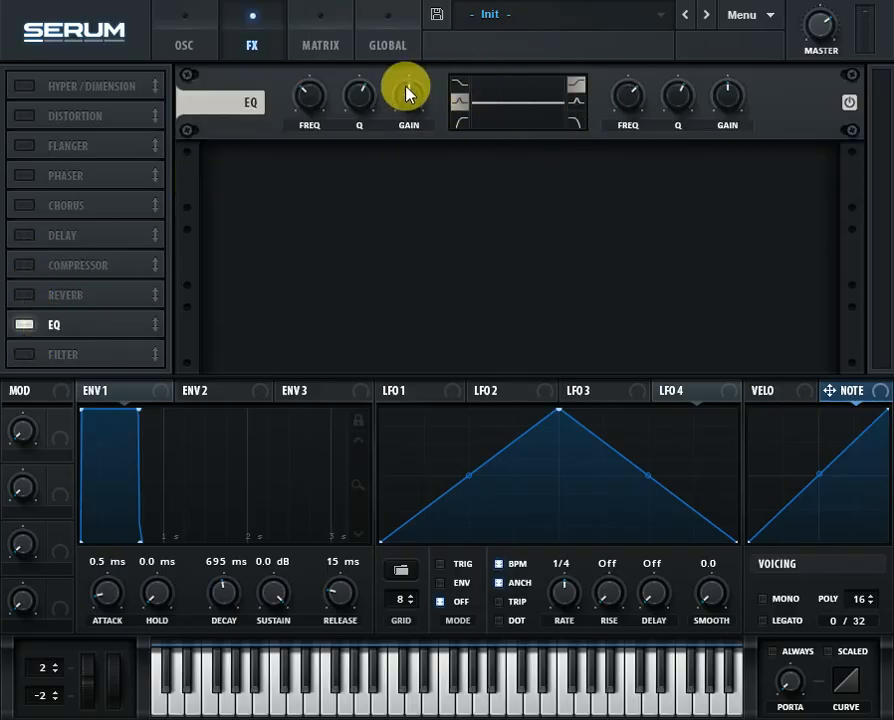
drag(416, 102, 370, 74)
drag(418, 108, 432, 50)
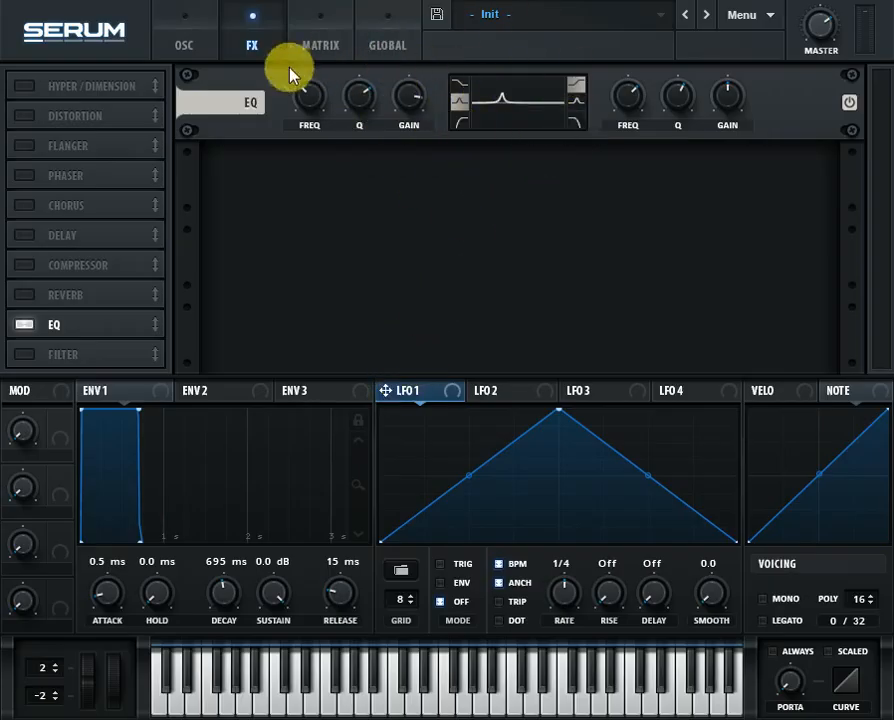
drag(416, 106, 454, 114)
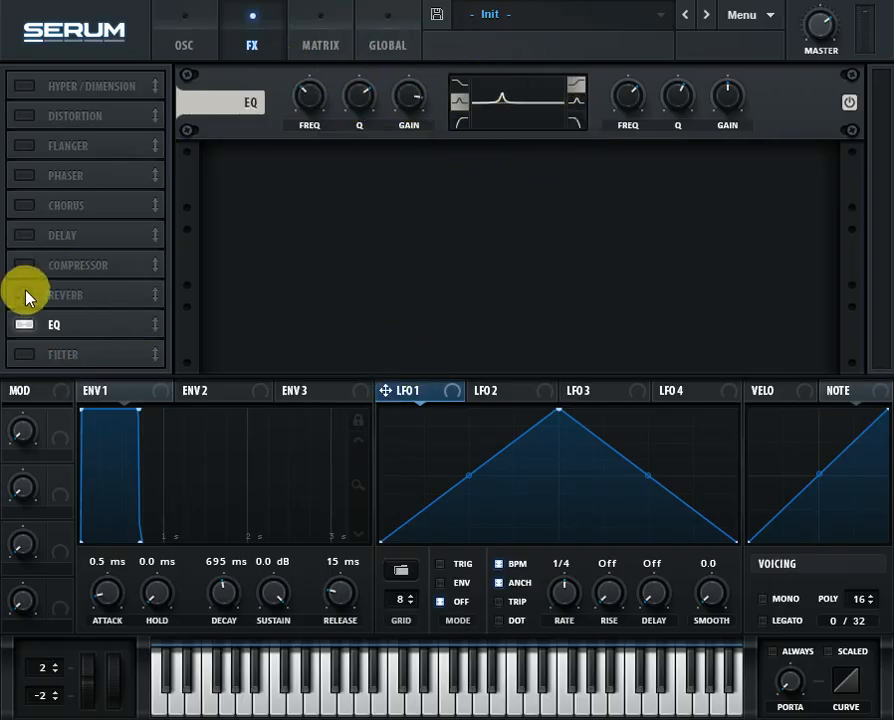
click(24, 325)
Step: Enable the Filter effect, look through the Normal types, choose LH 6 from the Multi types and lower the cutoff slightly
click(23, 357)
click(23, 357)
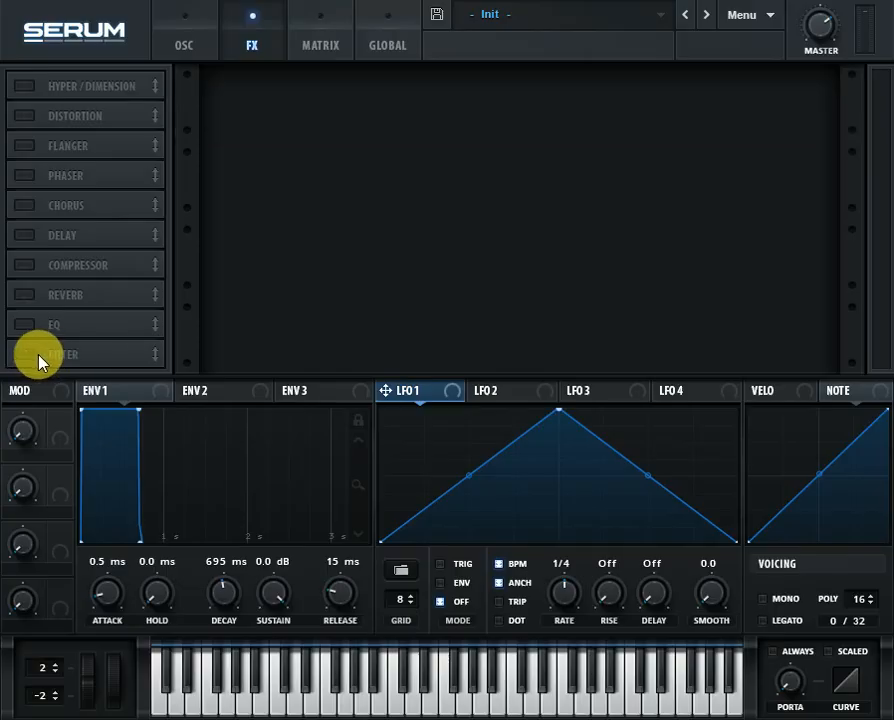
click(28, 356)
click(342, 106)
click(344, 104)
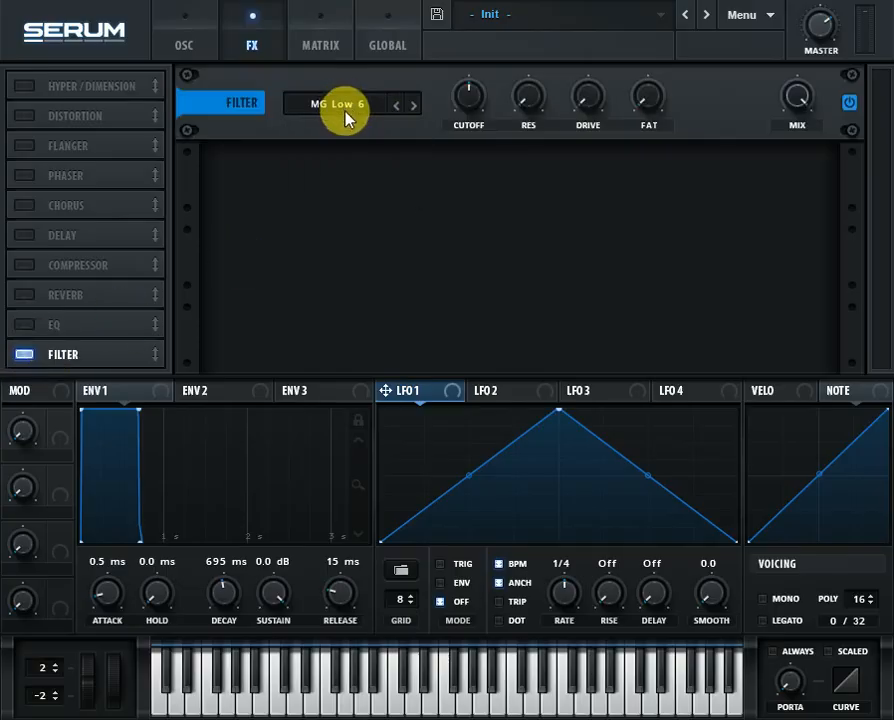
click(346, 108)
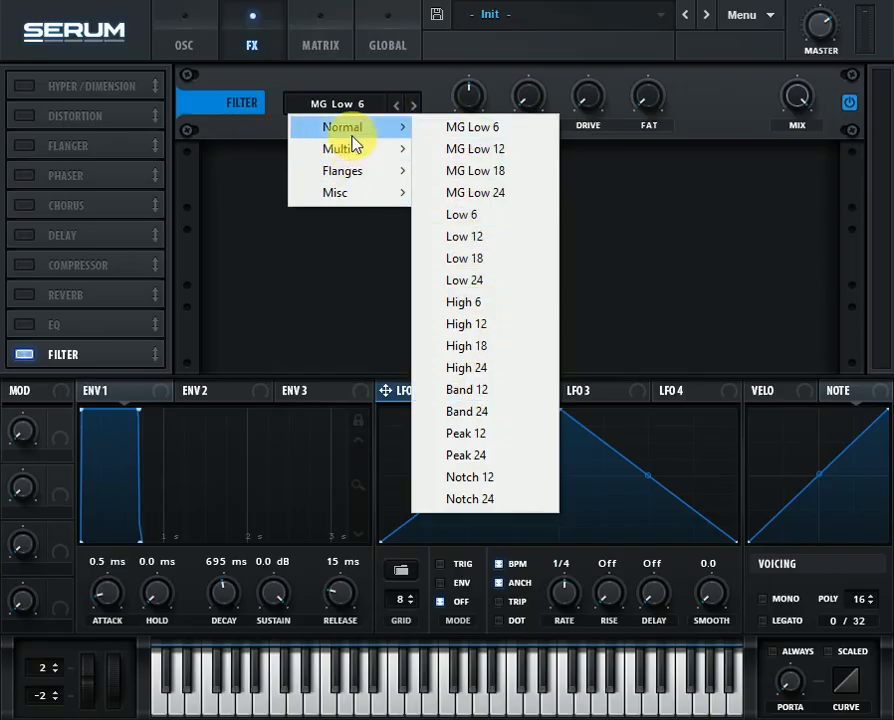
mouse_move(355, 148)
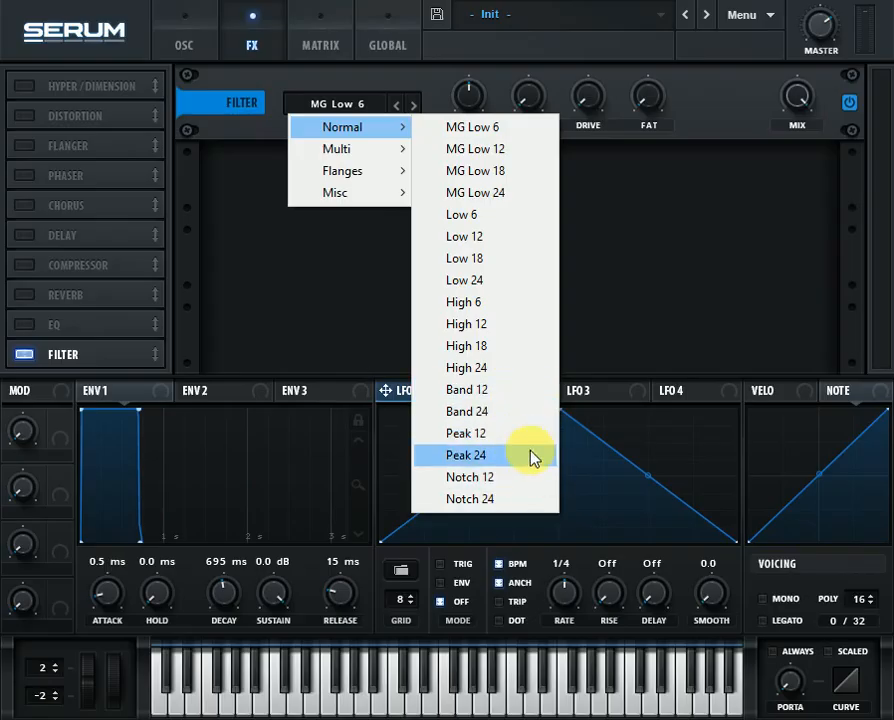
mouse_move(392, 152)
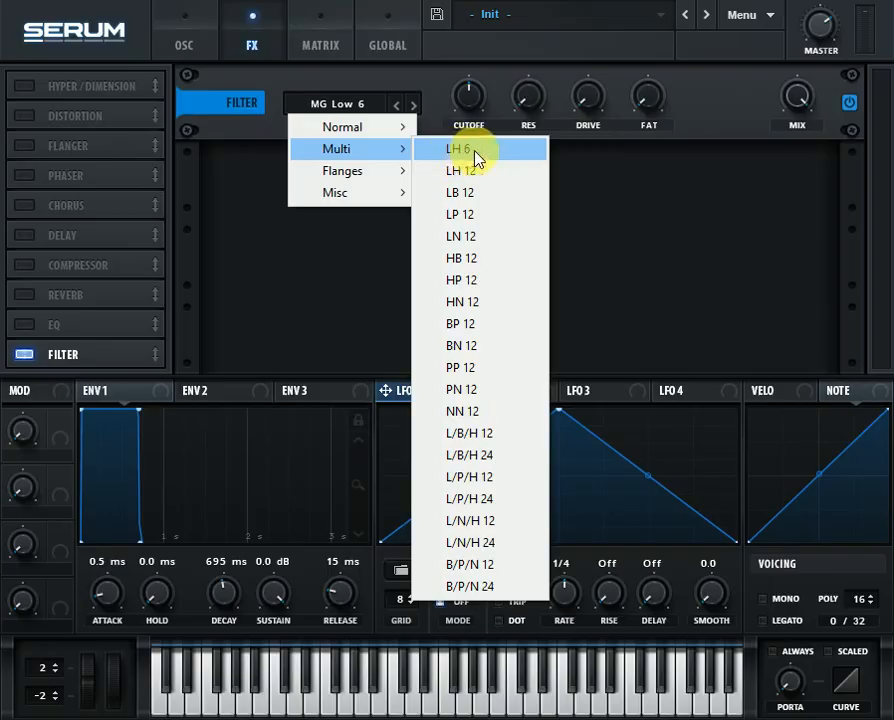
click(508, 151)
mouse_move(491, 118)
mouse_down()
mouse_move(472, 134)
mouse_move(480, 114)
mouse_up()
Step: Browse the Flanges and Misc filter types of the Filter effect
click(335, 104)
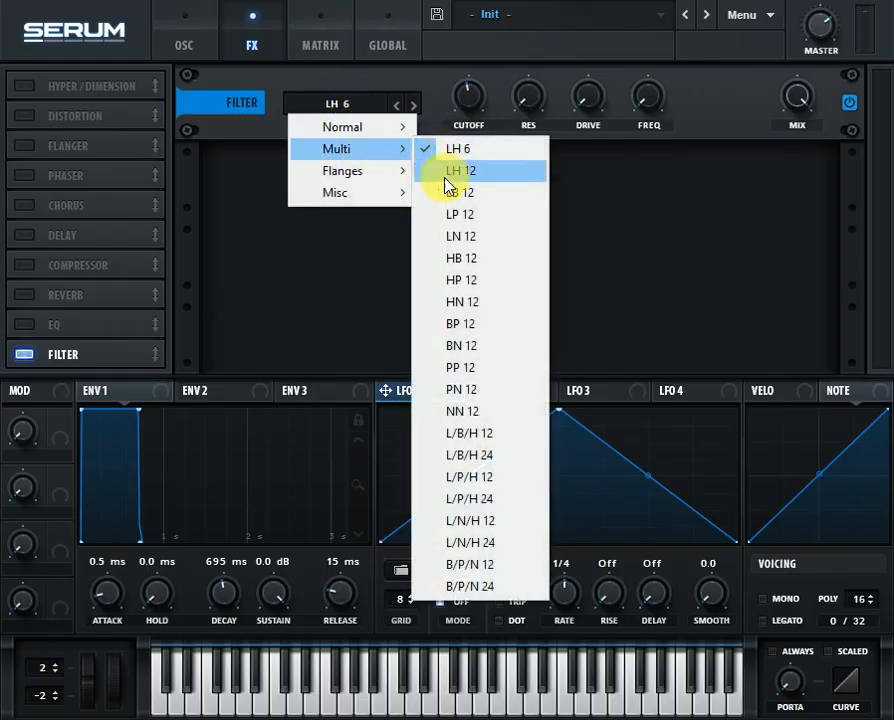
mouse_move(380, 177)
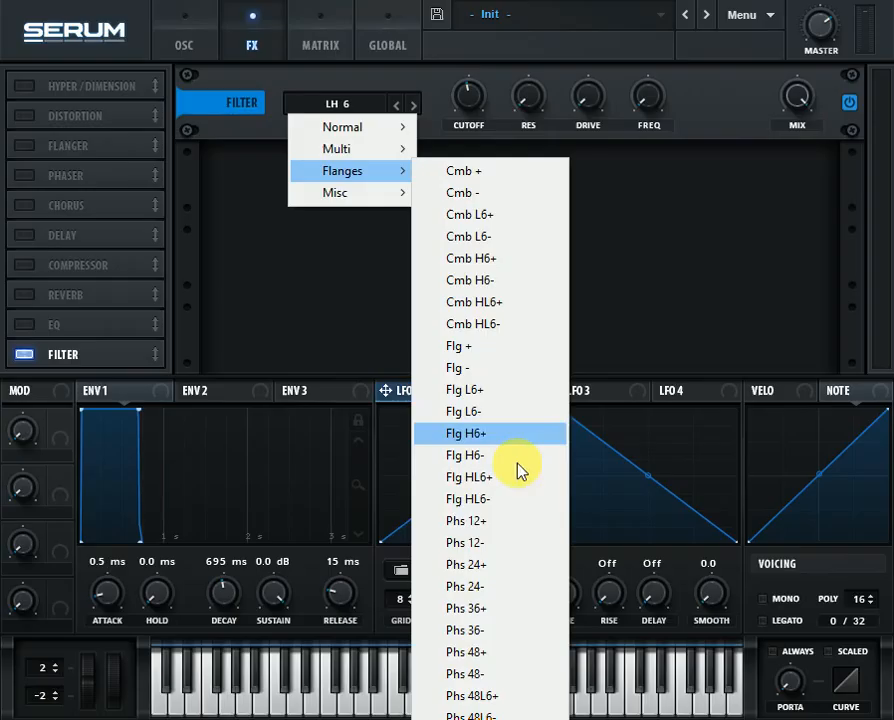
mouse_move(364, 200)
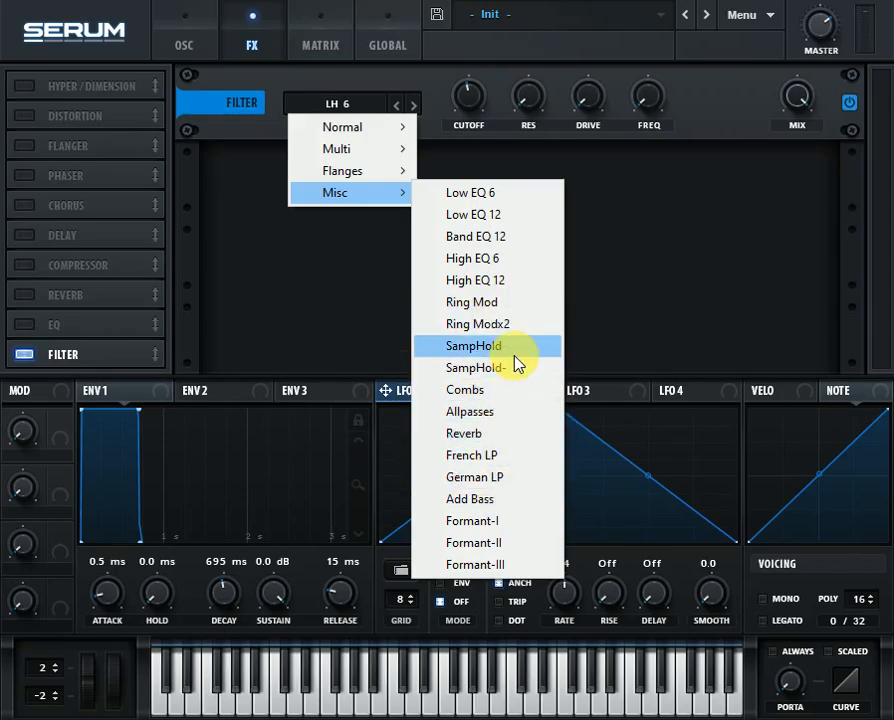
Step: View the empty modulation matrix, return to the oscillator page and assign LFO 1 to oscillator A's level
click(330, 38)
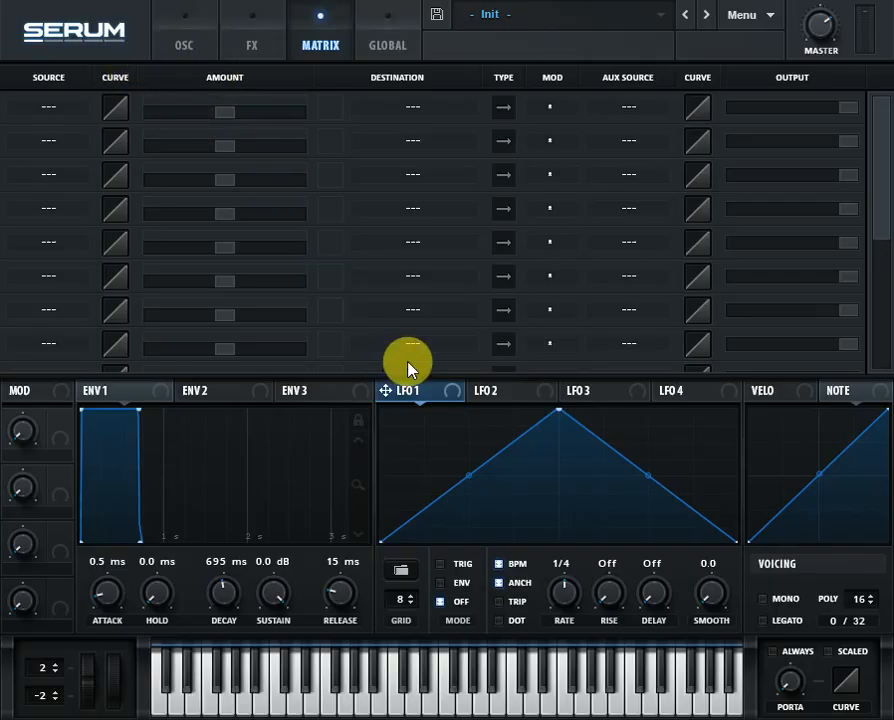
click(190, 50)
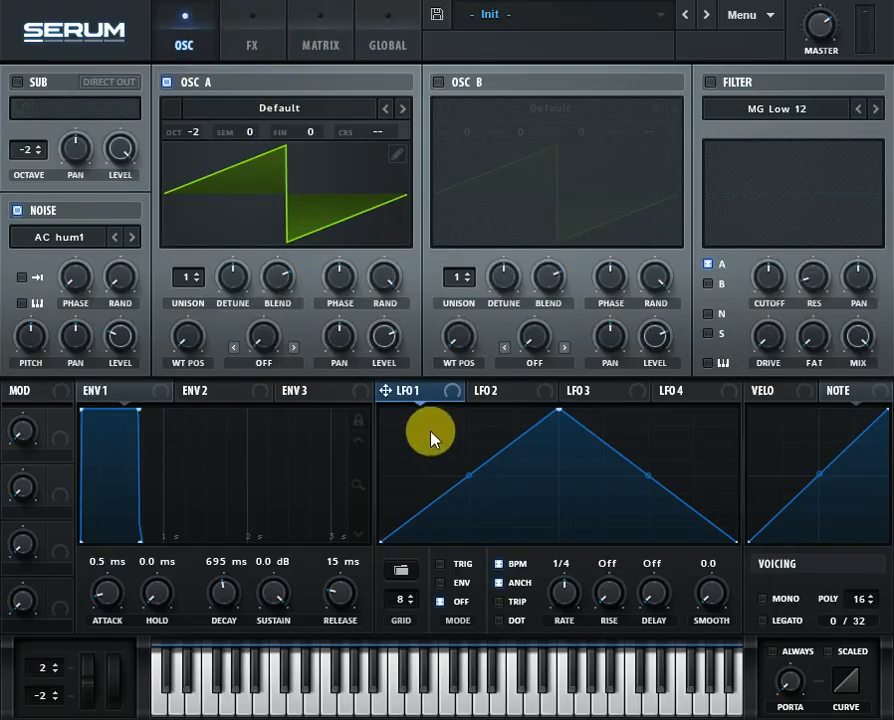
drag(405, 397, 384, 336)
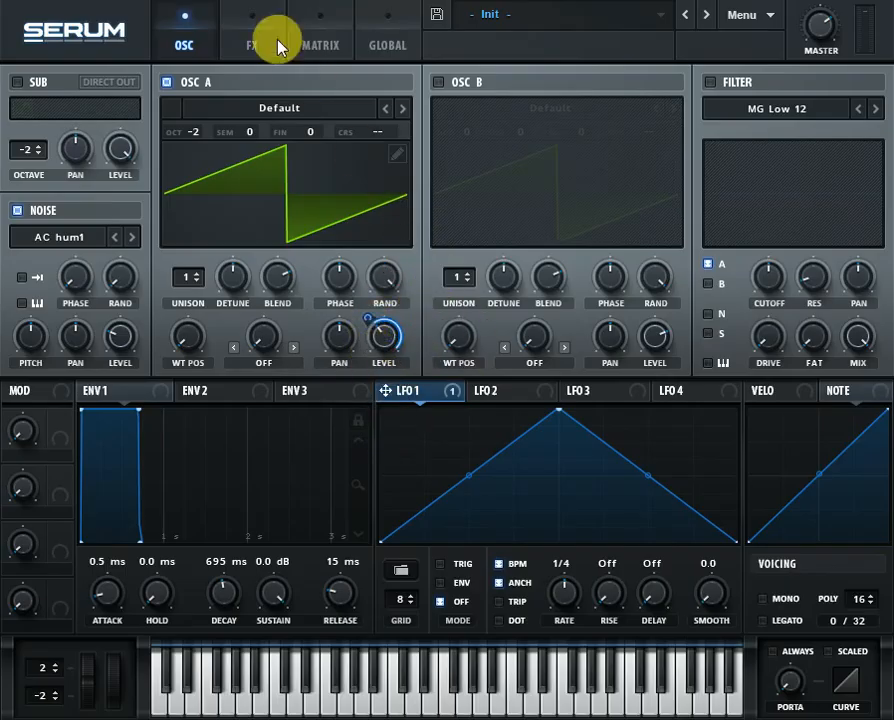
Step: Reduce the amount of the LFO 1 to A Vol modulation in the matrix
click(325, 50)
mouse_move(288, 118)
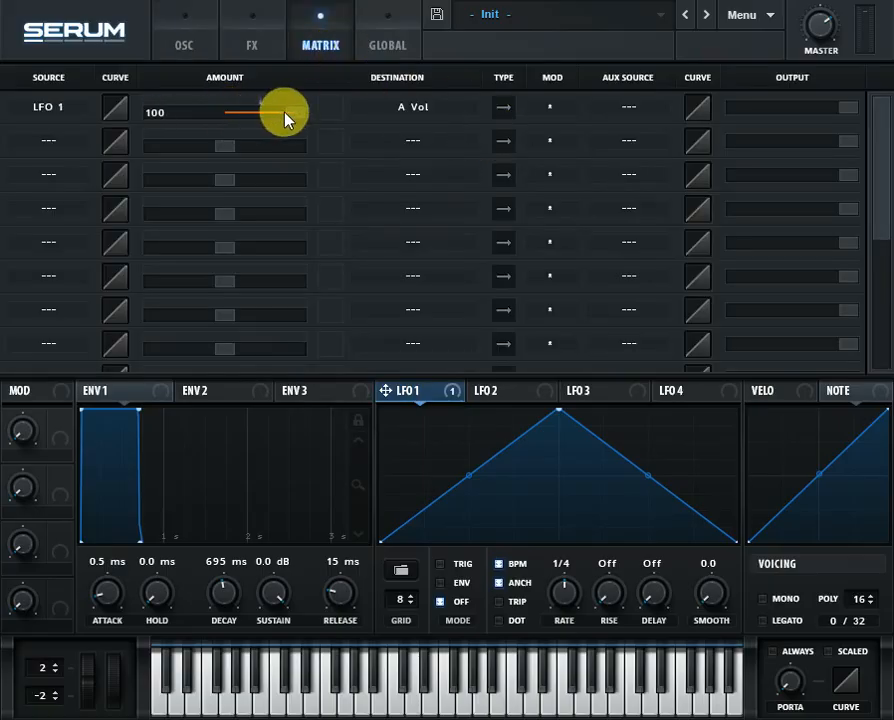
drag(295, 123, 255, 122)
Step: Remove the LFO 1 modulation from oscillator A's level
click(196, 42)
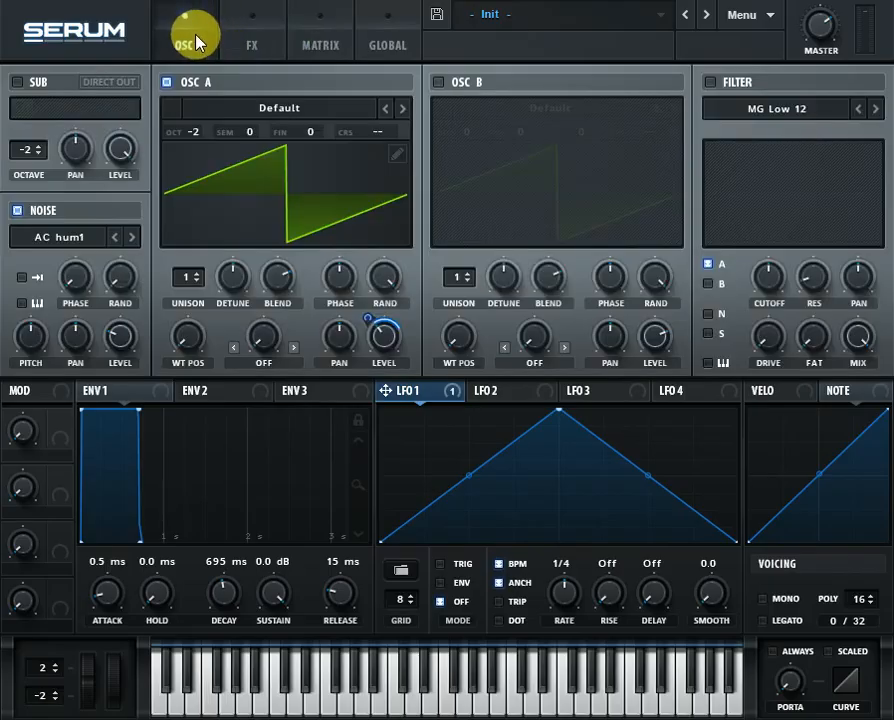
right_click(380, 338)
click(418, 416)
Step: Glance at the global settings and browse the modulation source and destination options in the matrix's first row
click(356, 40)
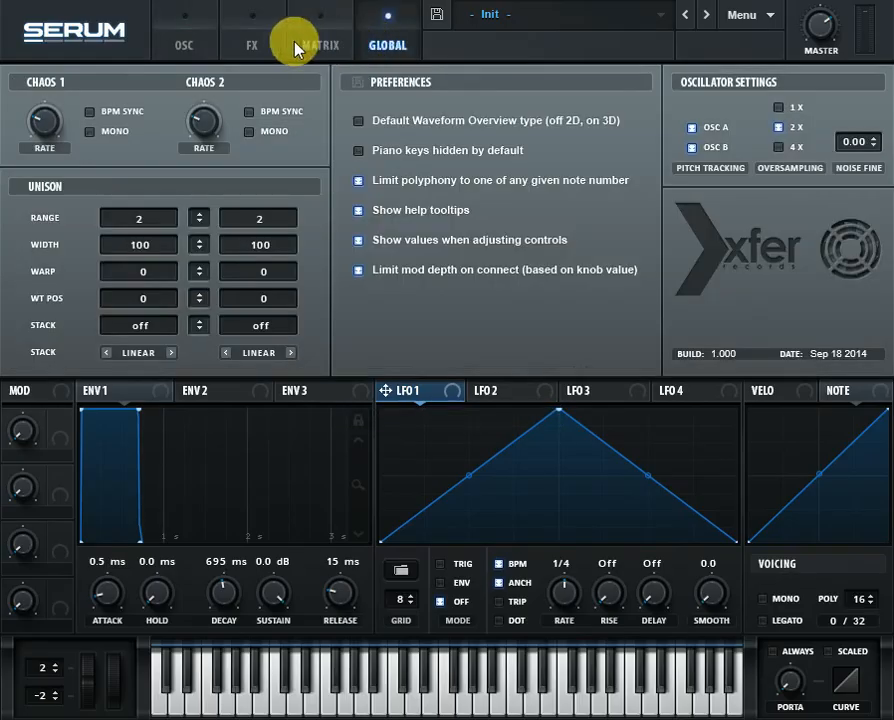
click(340, 44)
click(381, 34)
click(330, 36)
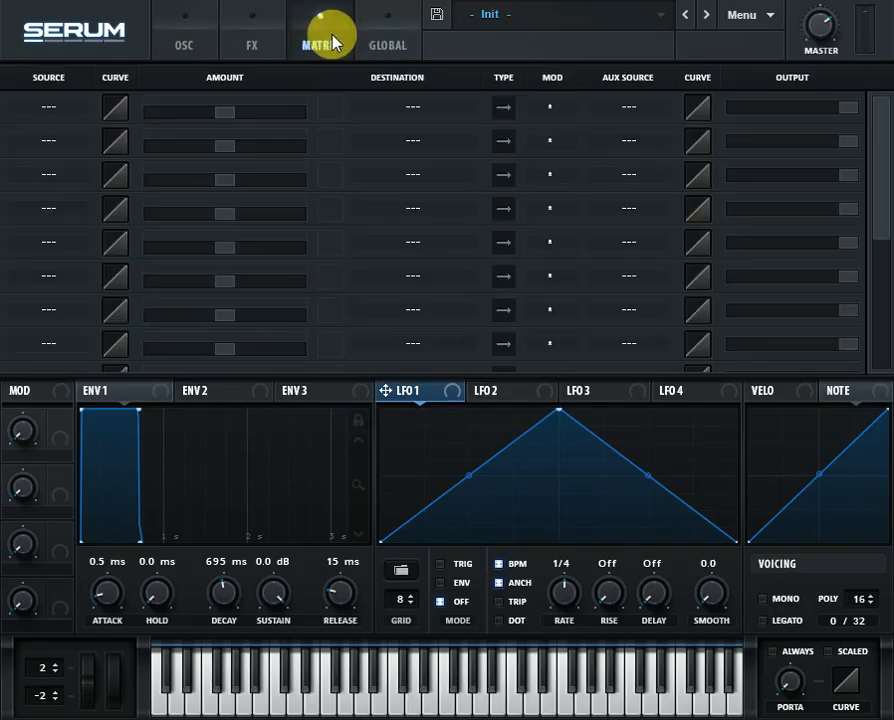
click(60, 108)
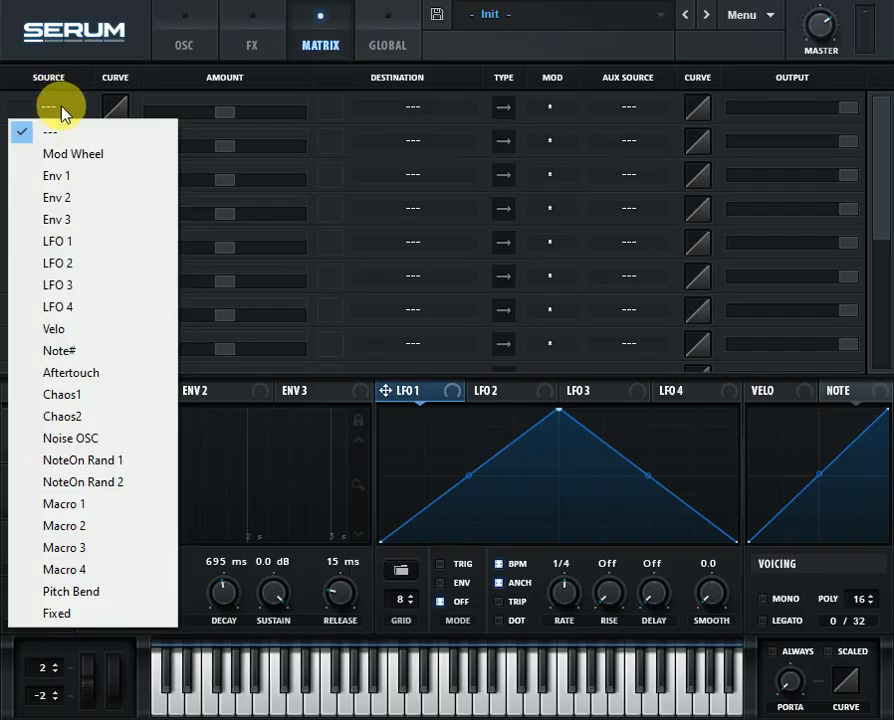
click(61, 109)
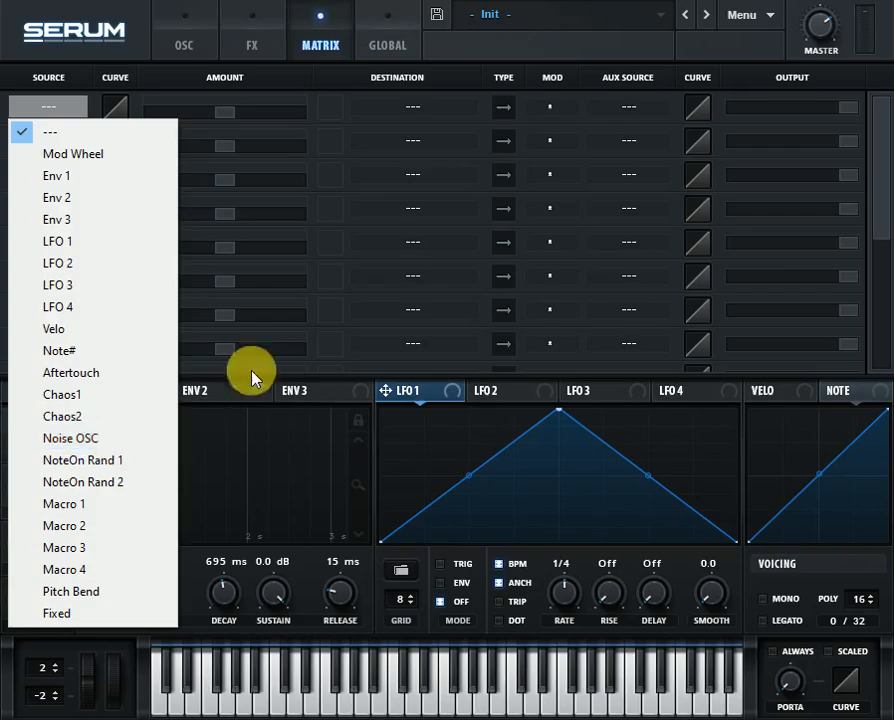
click(400, 110)
click(400, 110)
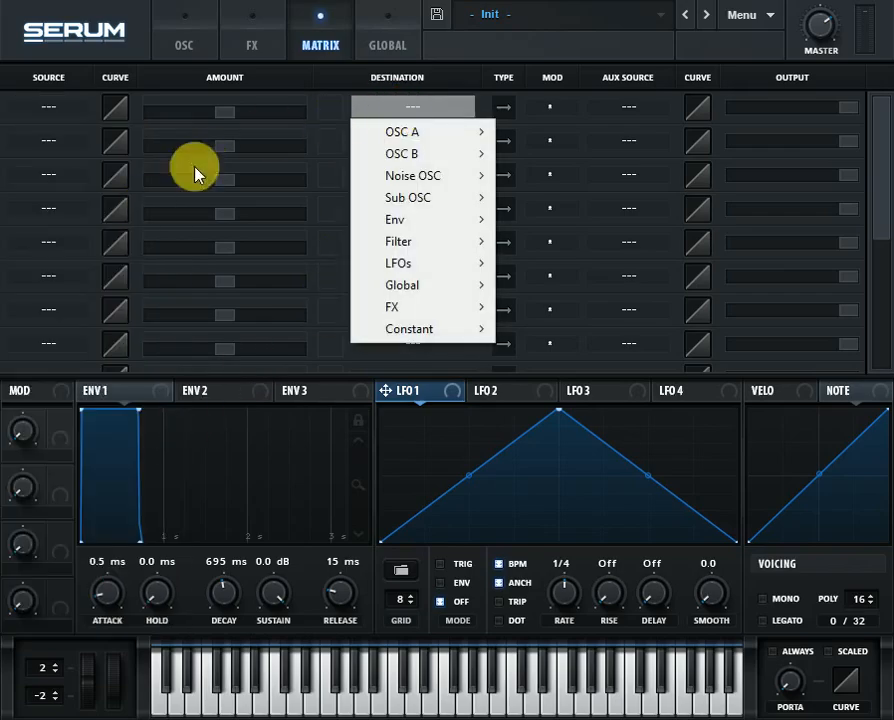
Step: Set the Chaos 1 rate to 2.781 in the global settings and return to the oscillator page
click(388, 44)
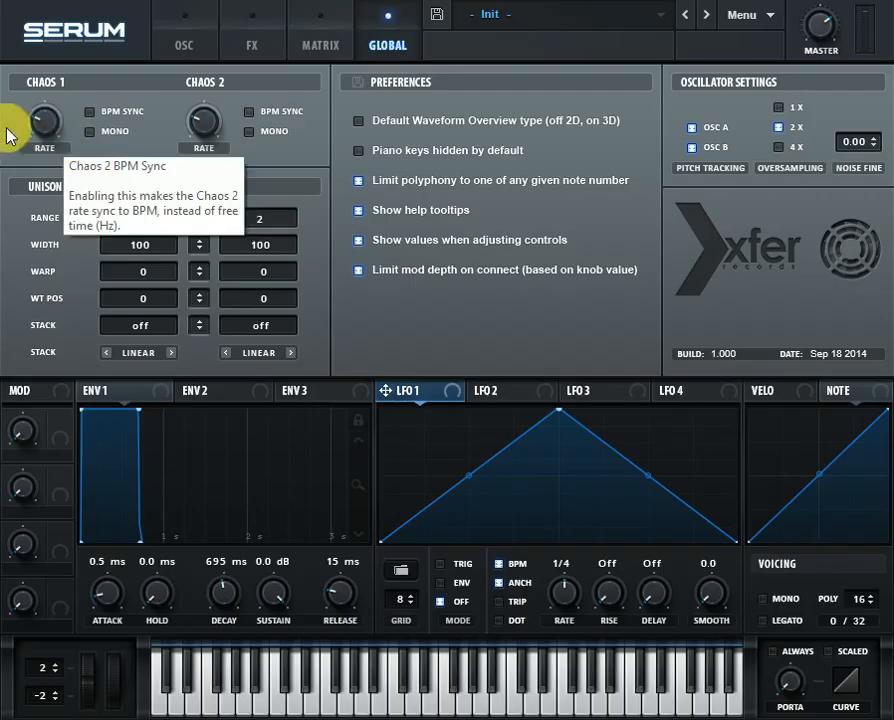
drag(58, 140, 286, 76)
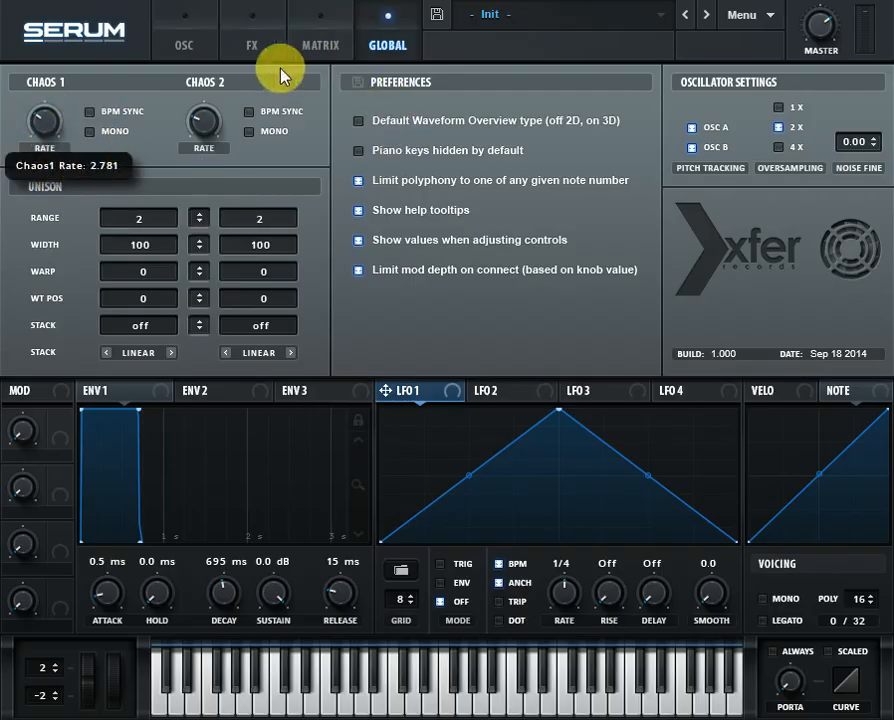
click(325, 32)
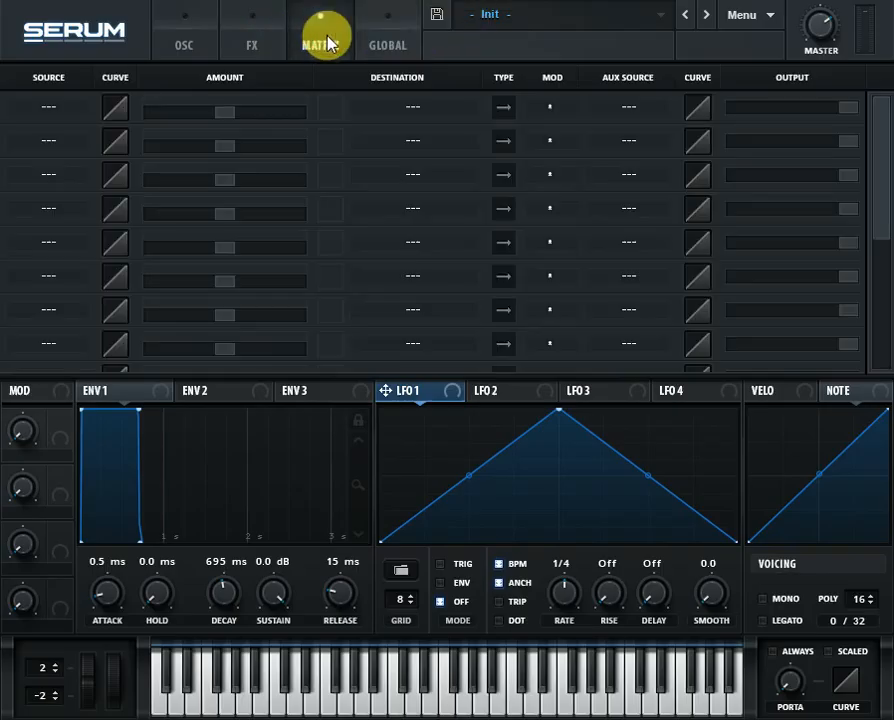
click(200, 28)
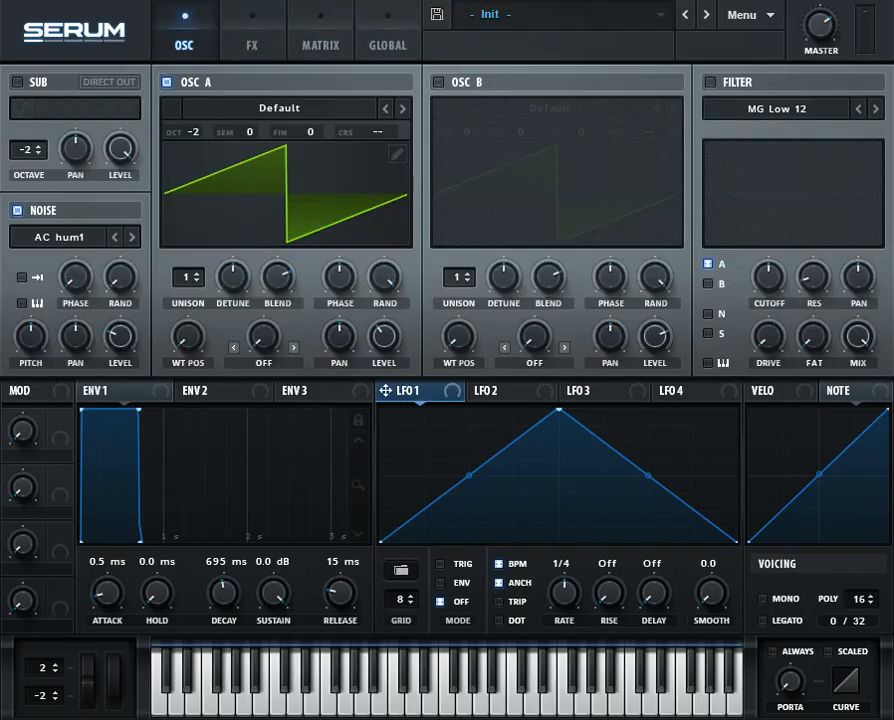